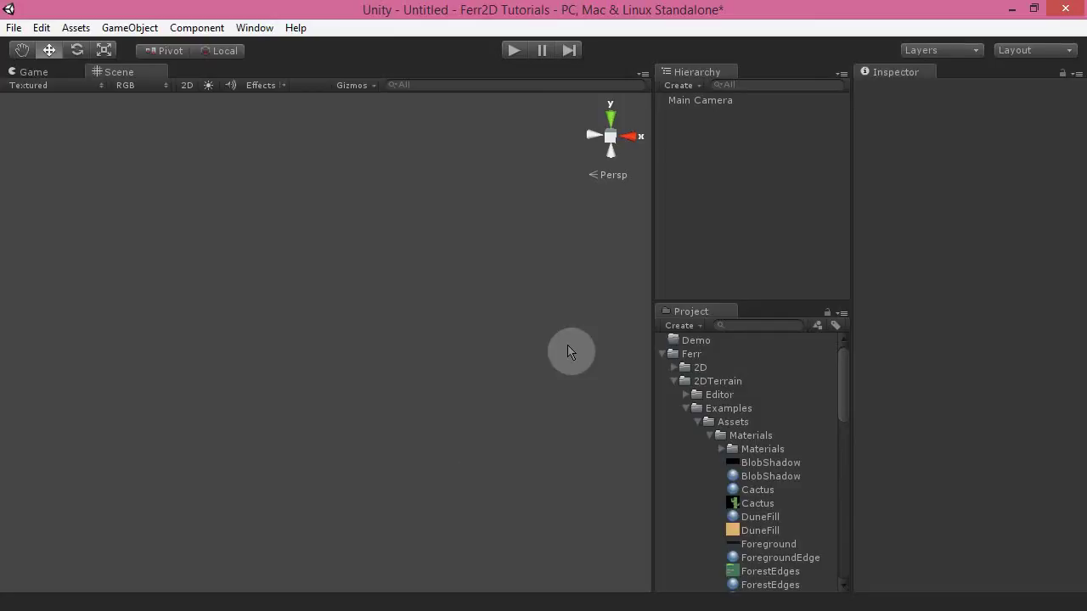
Create a Ferr2D terrain material in the Demo folder and name it DemoTerrain.
{"action": "left_click", "coordinate": [688, 340]}
{"action": "right_click", "coordinate": [687, 340]}
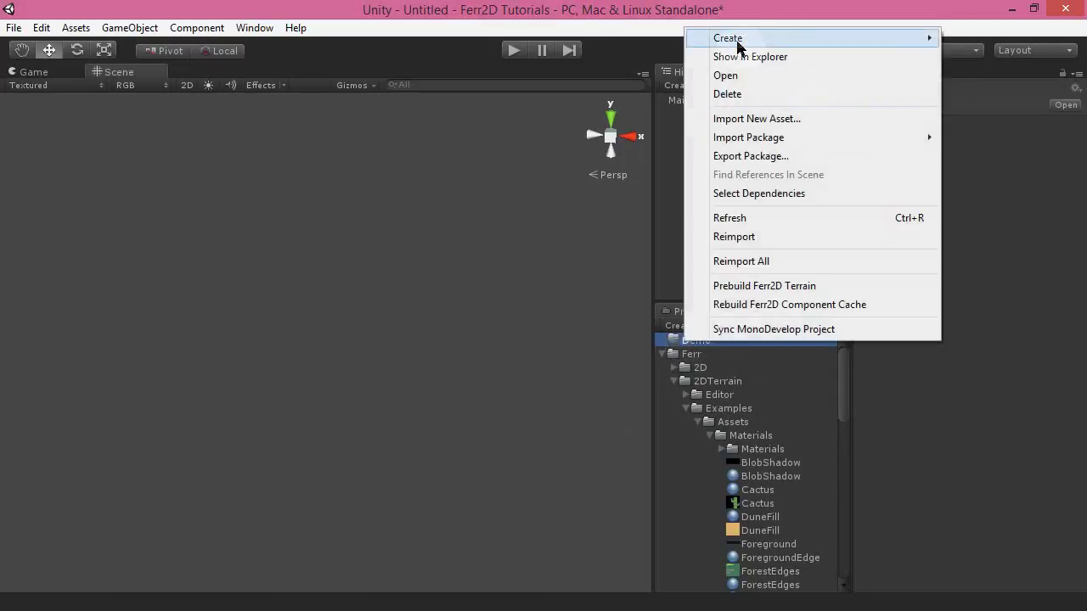
{"action": "mouse_move", "coordinate": [702, 41]}
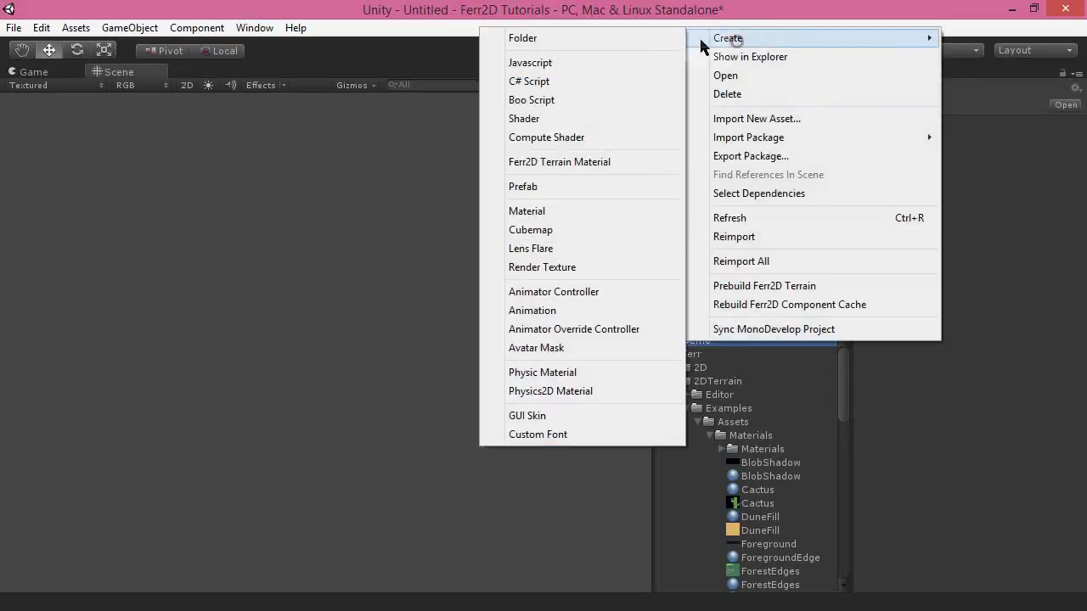
{"action": "left_click", "coordinate": [549, 167]}
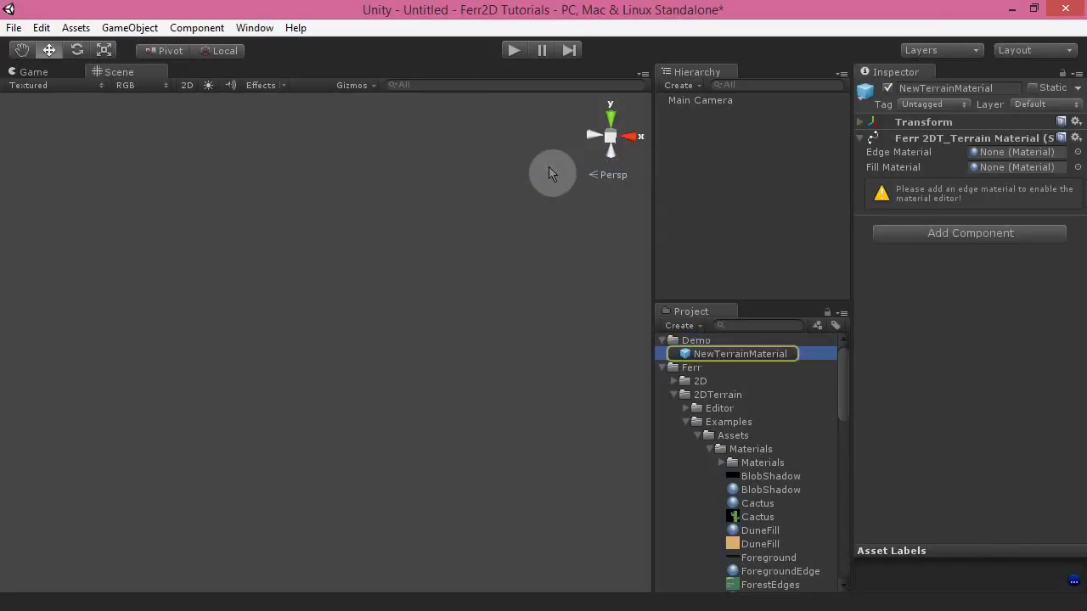
{"action": "key", "text": "Return"}
{"action": "left_click", "coordinate": [760, 354]}
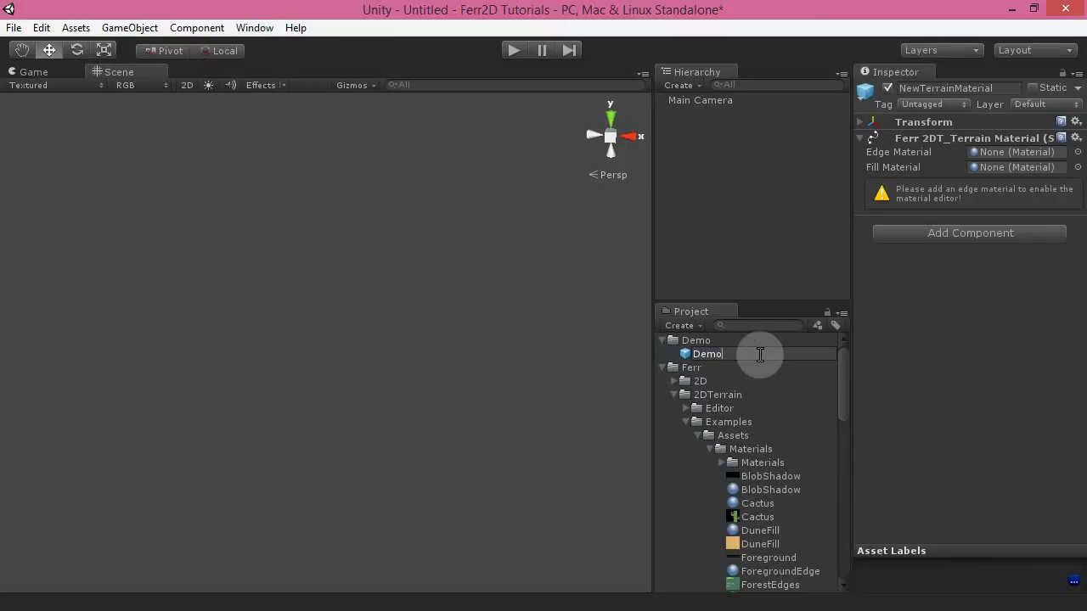
{"action": "type", "text": "DemoTerrain"}
{"action": "key", "text": "Return"}
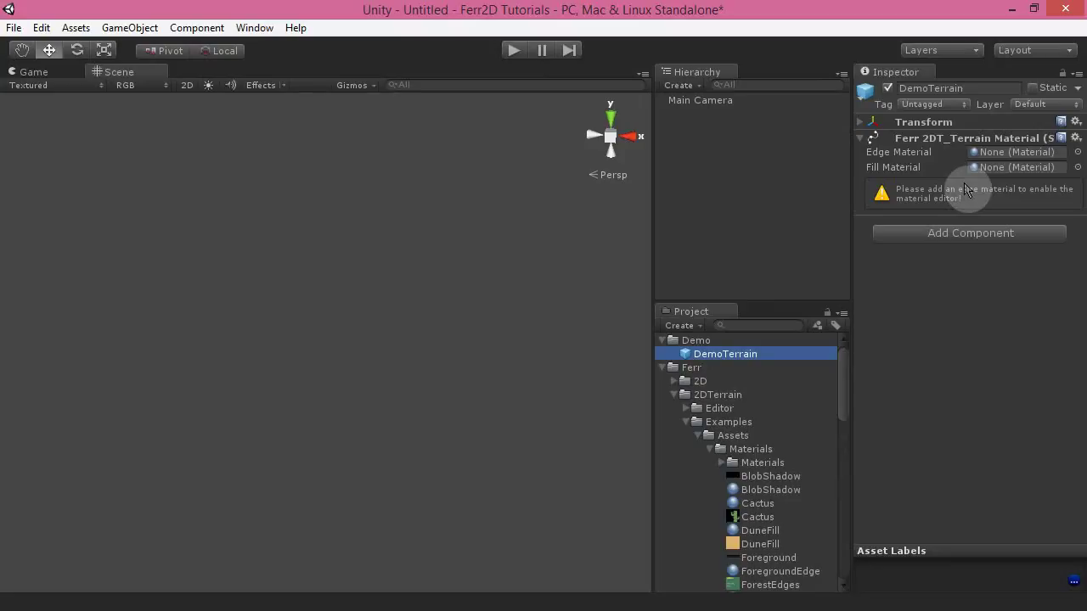
Assign Rocky as the edge material and RockyFill as the fill material.
{"action": "scroll", "coordinate": [813, 456], "scroll_direction": "down", "scroll_amount": 4}
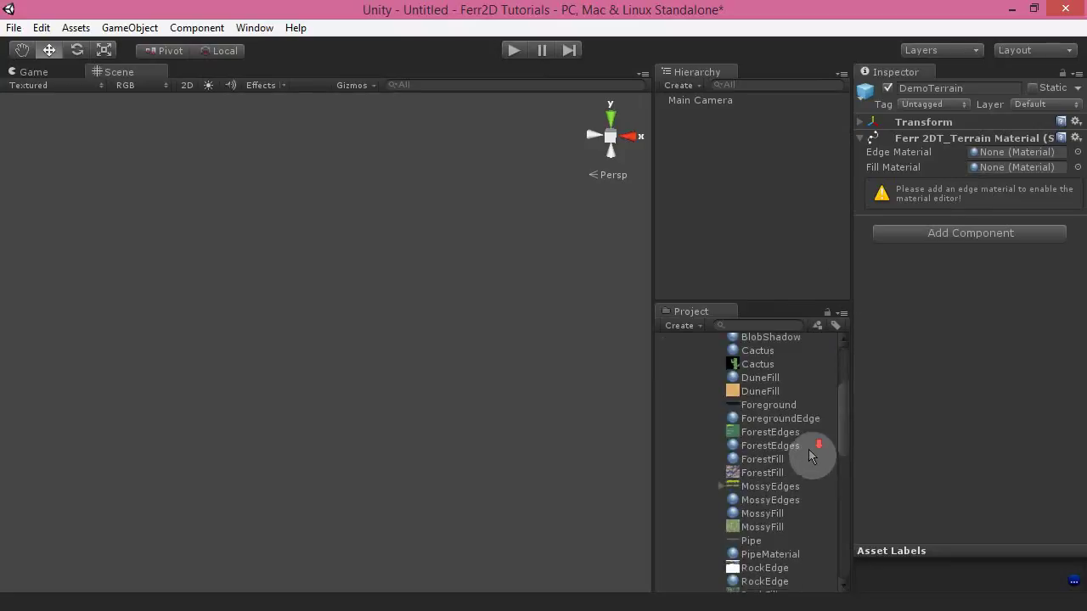
{"action": "scroll", "coordinate": [809, 456], "scroll_direction": "down", "scroll_amount": 2}
{"action": "scroll", "coordinate": [784, 488], "scroll_direction": "down", "scroll_amount": 2}
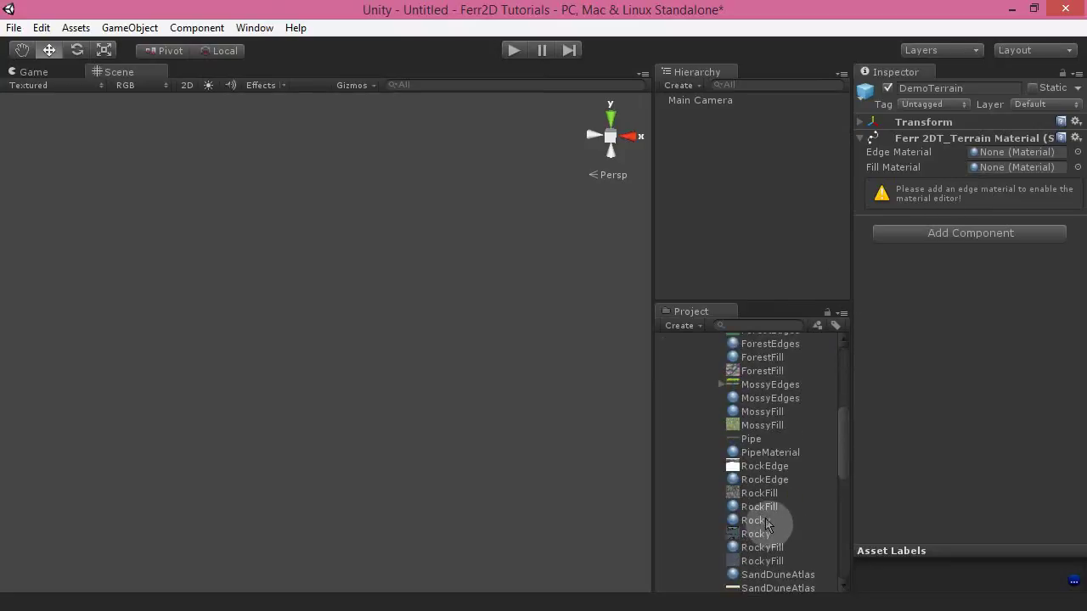
{"action": "left_click_drag", "start_coordinate": [758, 524], "coordinate": [1010, 152]}
{"action": "left_click_drag", "start_coordinate": [756, 553], "coordinate": [989, 167]}
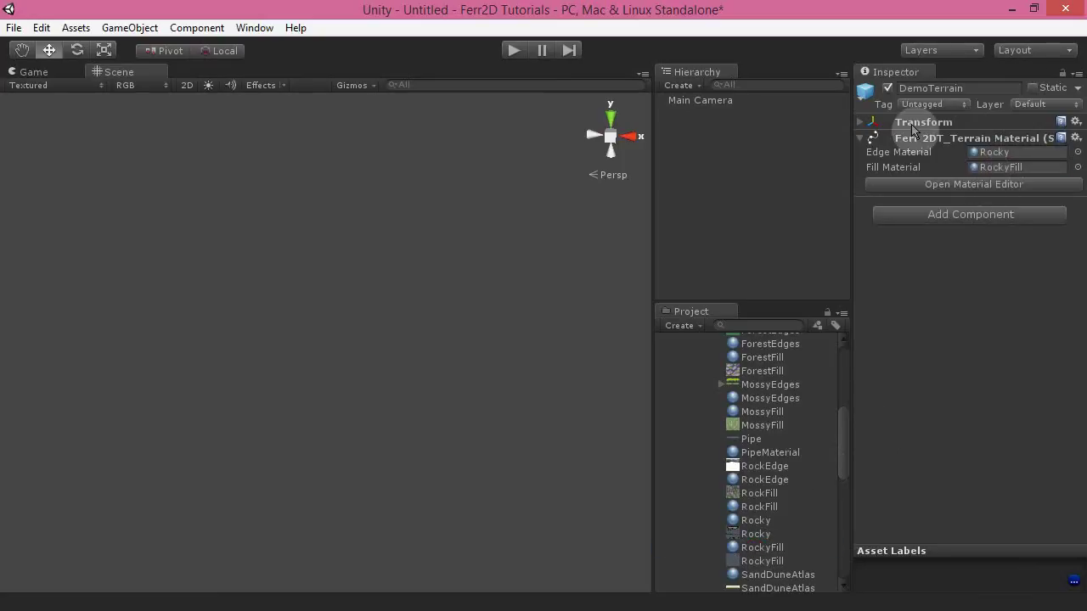
In the material editor, frame the Top edge region over the rocky top sprite, 256 wide and 106 high.
{"action": "left_click", "coordinate": [974, 188]}
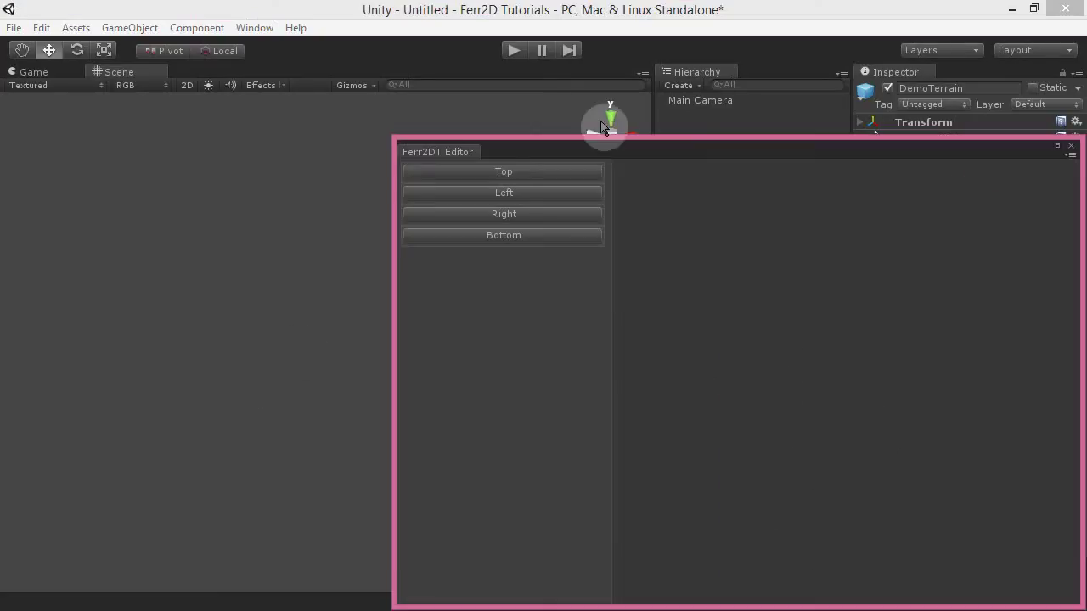
{"action": "left_click_drag", "start_coordinate": [646, 155], "coordinate": [444, 91]}
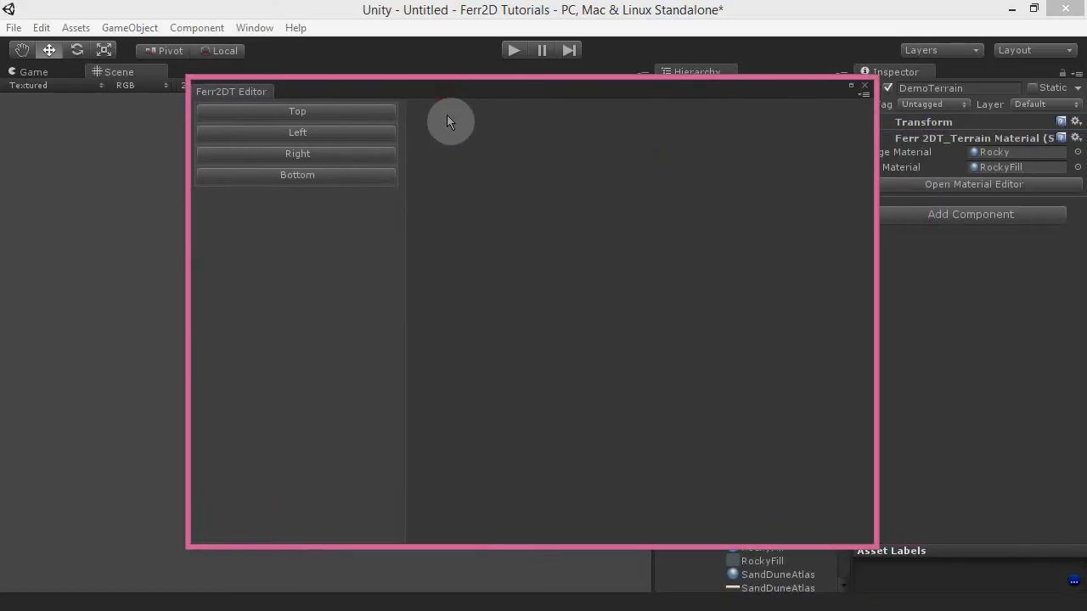
{"action": "left_click", "coordinate": [343, 113]}
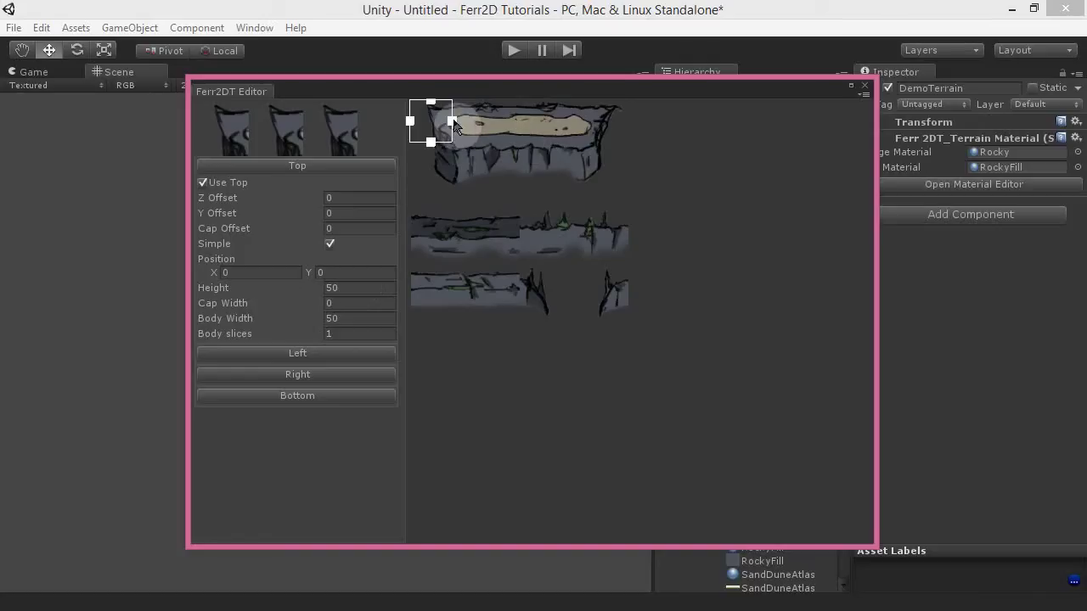
{"action": "left_click_drag", "start_coordinate": [451, 121], "coordinate": [667, 127]}
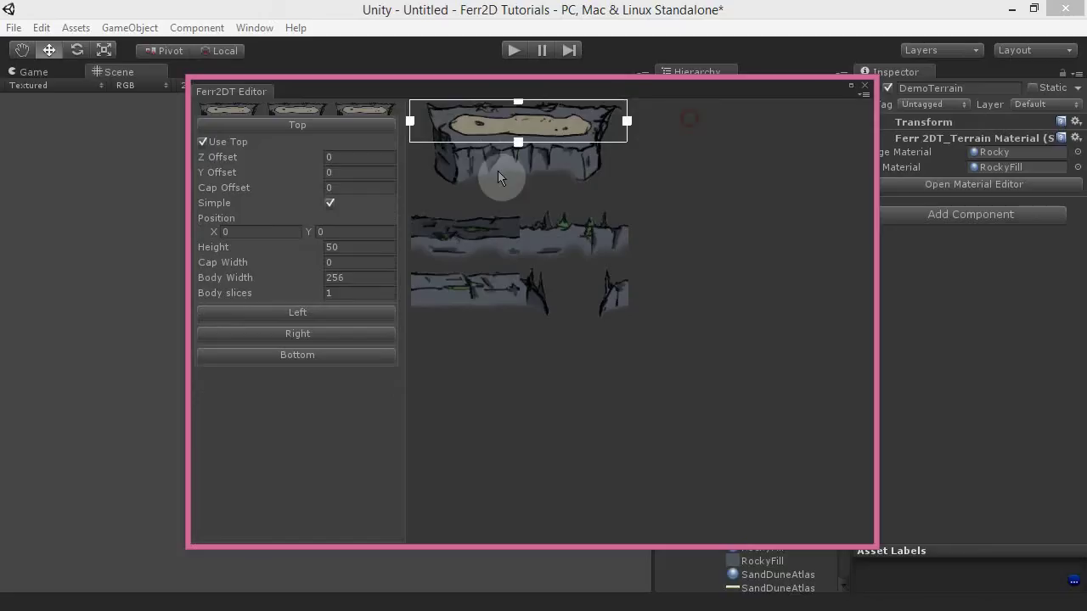
{"action": "left_click_drag", "start_coordinate": [518, 141], "coordinate": [518, 194]}
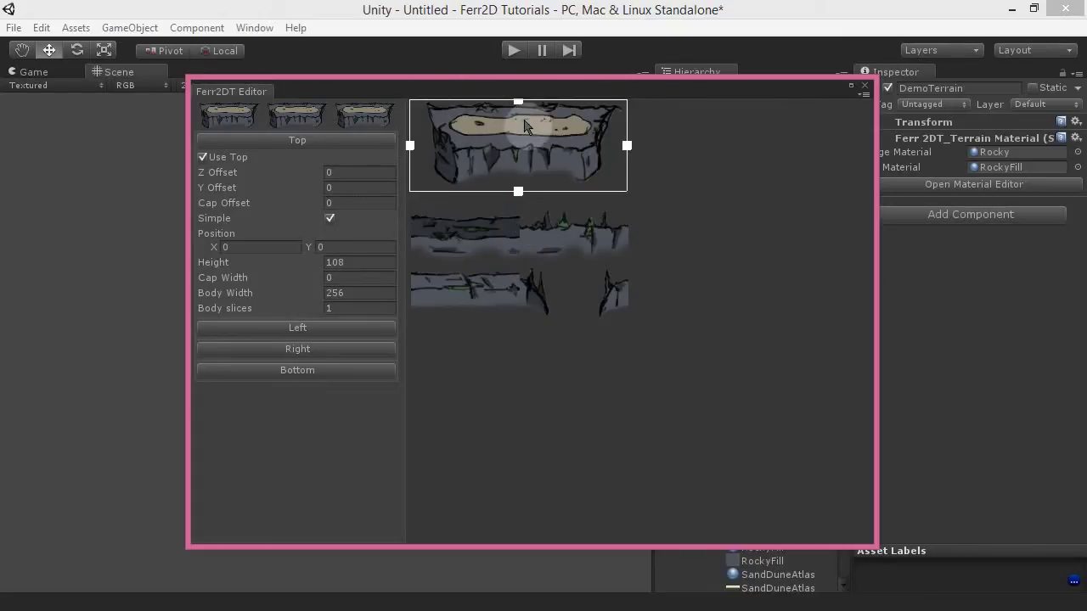
{"action": "left_click_drag", "start_coordinate": [518, 194], "coordinate": [516, 189]}
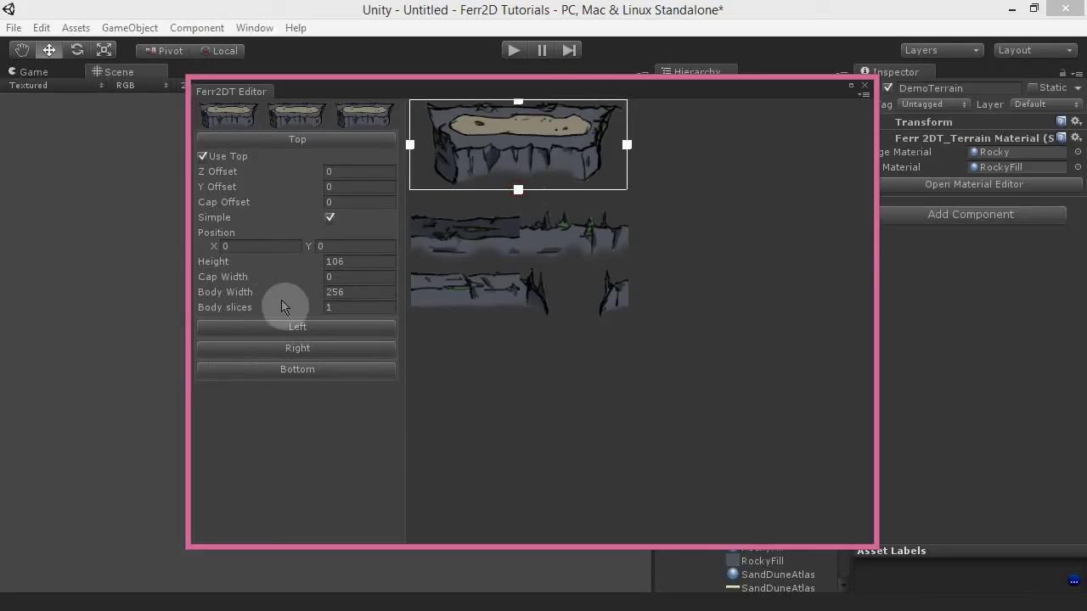
Give the Top edge a Cap Width of 64 and 2 body slices, keeping Simple mode on.
{"action": "left_click", "coordinate": [344, 276]}
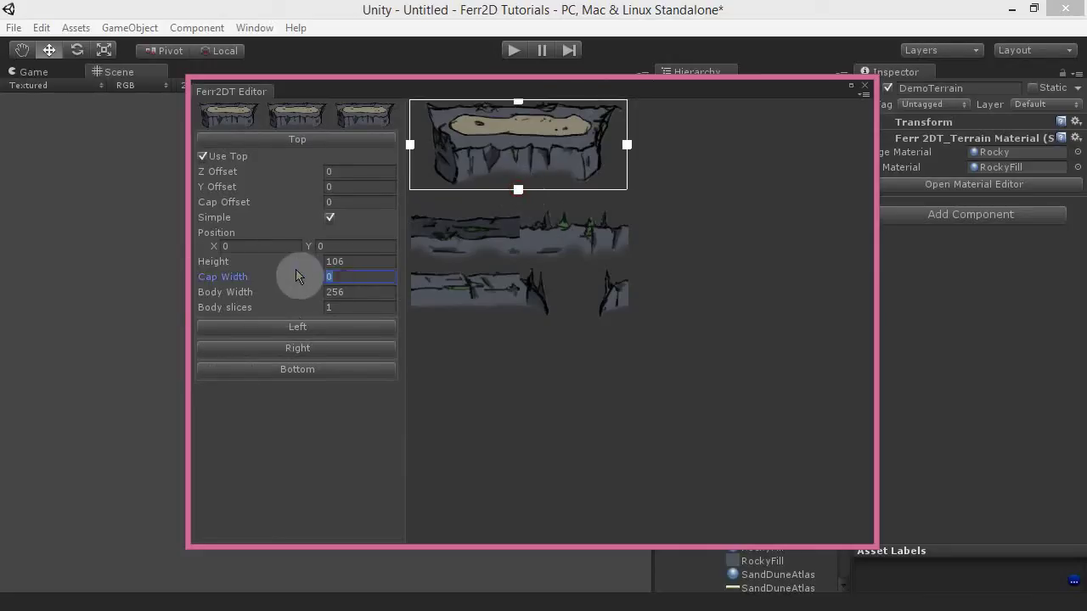
{"action": "type", "text": "64"}
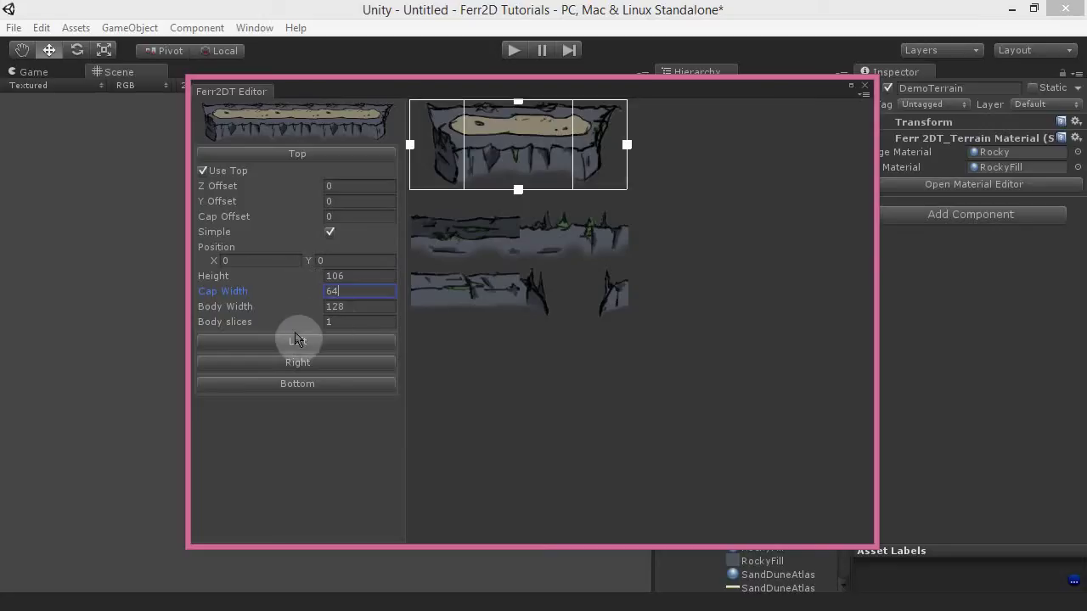
{"action": "left_click", "coordinate": [354, 321]}
{"action": "type", "text": "2"}
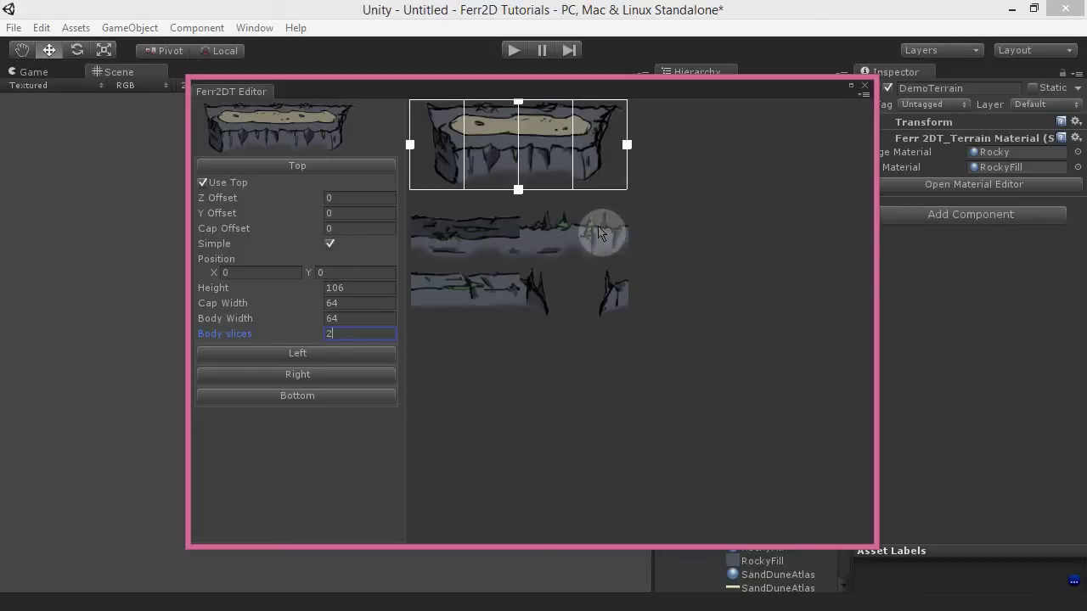
{"action": "left_click", "coordinate": [331, 248]}
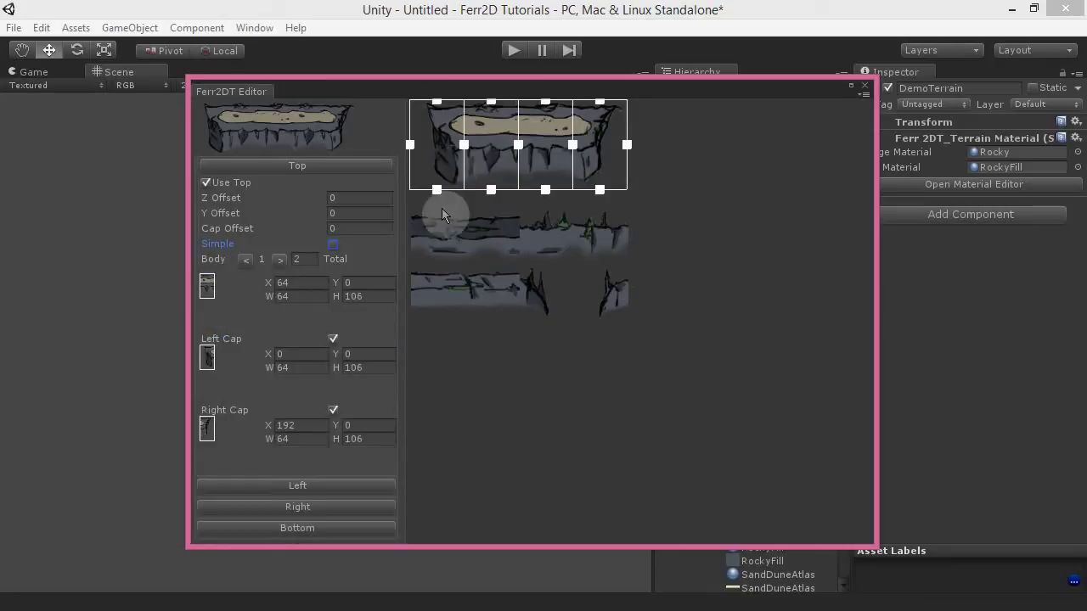
{"action": "left_click", "coordinate": [332, 245]}
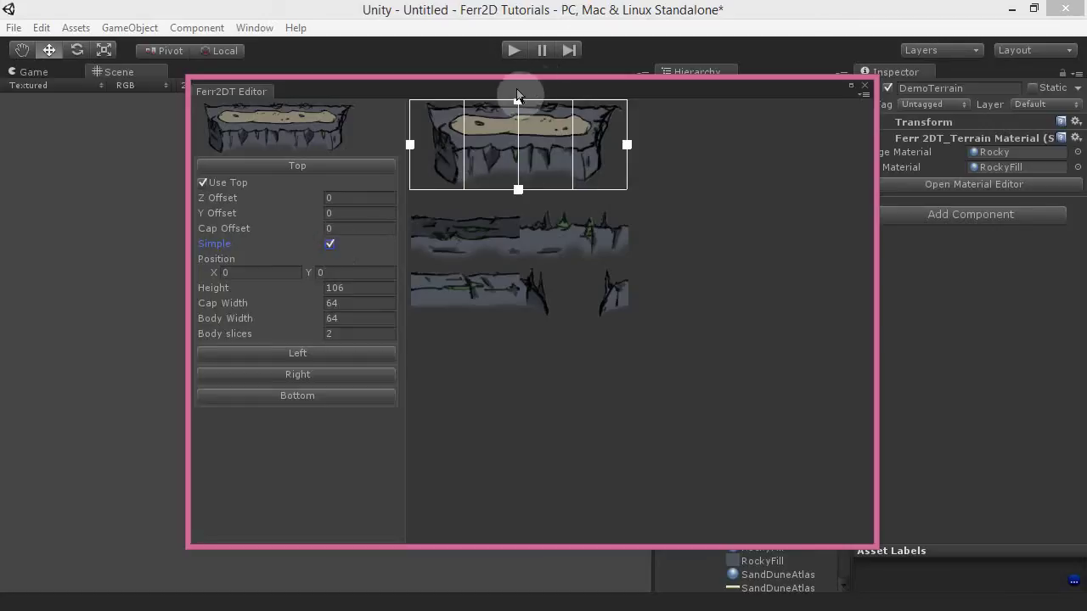
{"action": "left_click_drag", "start_coordinate": [518, 95], "coordinate": [776, 100]}
Create a new terrain in the scene using the DemoTerrain material.
{"action": "left_click", "coordinate": [318, 310]}
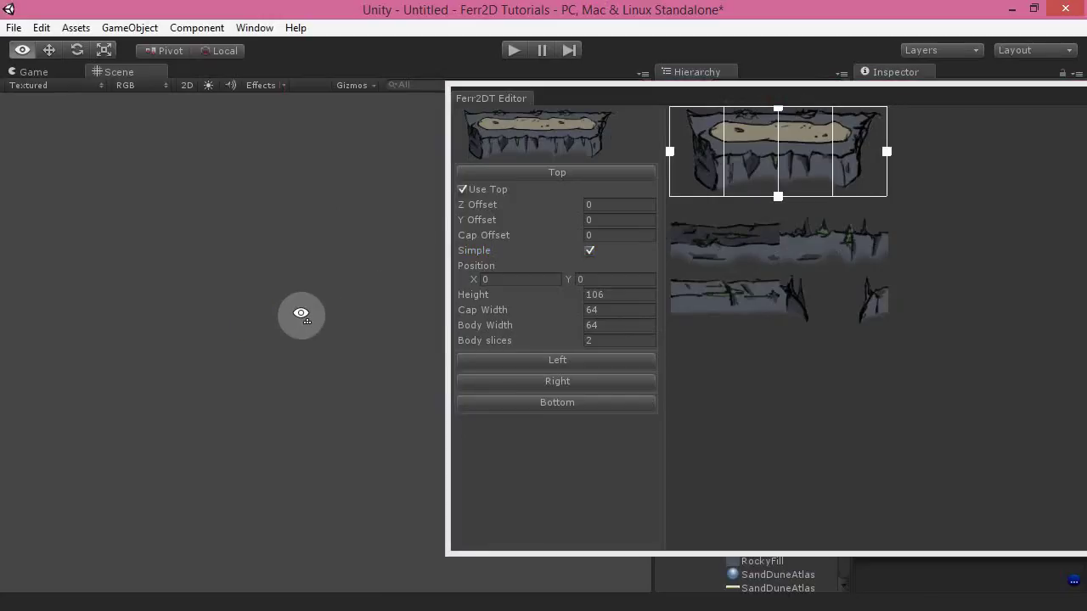
{"action": "key", "text": "ctrl+t"}
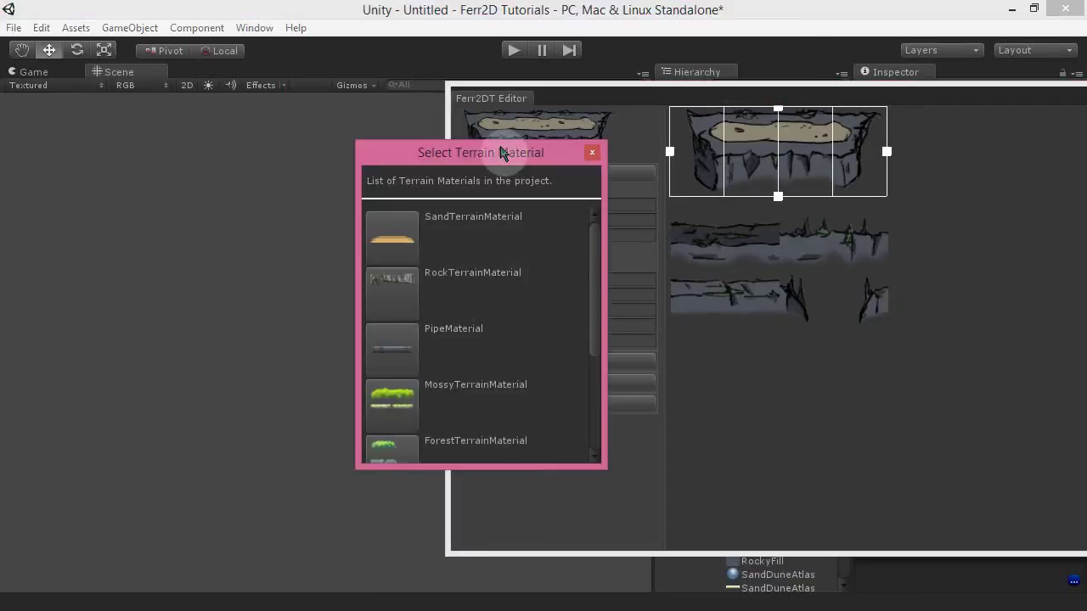
{"action": "scroll", "coordinate": [459, 310], "scroll_direction": "down", "scroll_amount": 4}
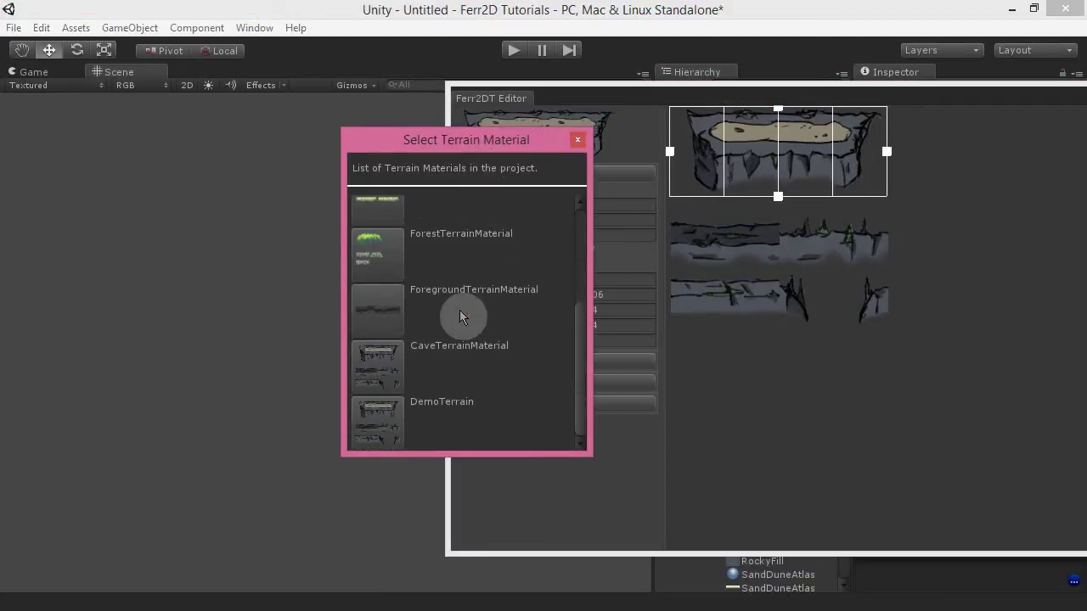
{"action": "left_click", "coordinate": [387, 421]}
{"action": "left_click_drag", "start_coordinate": [274, 466], "coordinate": [415, 178], "text": "alt"}
Add a bend point to raise the terrain's top edge into an upward slope.
{"action": "left_click_drag", "start_coordinate": [267, 270], "coordinate": [265, 239]}
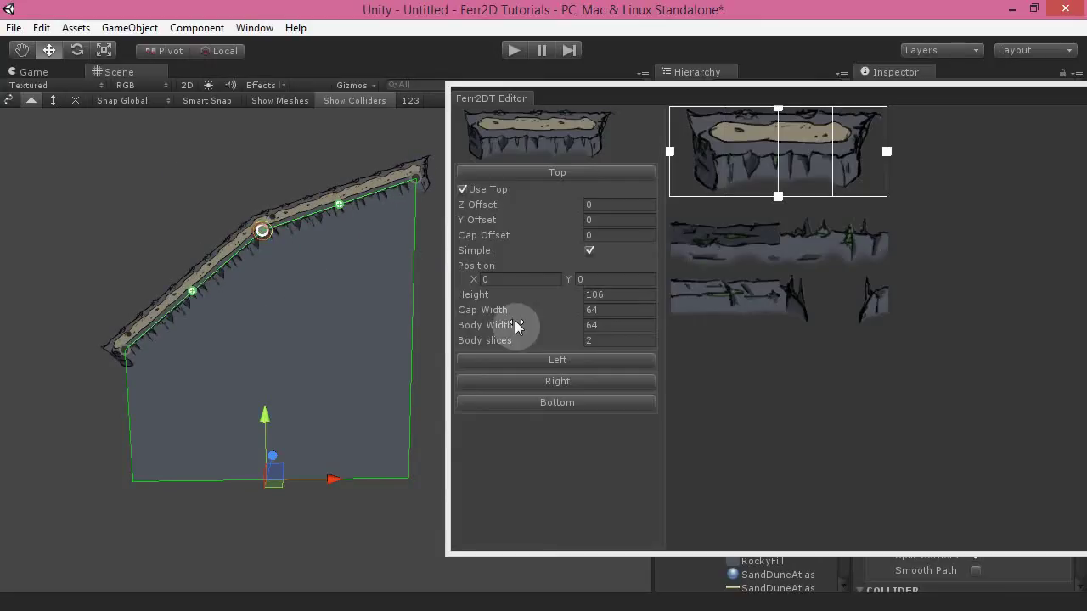
{"action": "right_click_drag", "start_coordinate": [347, 356], "coordinate": [323, 286]}
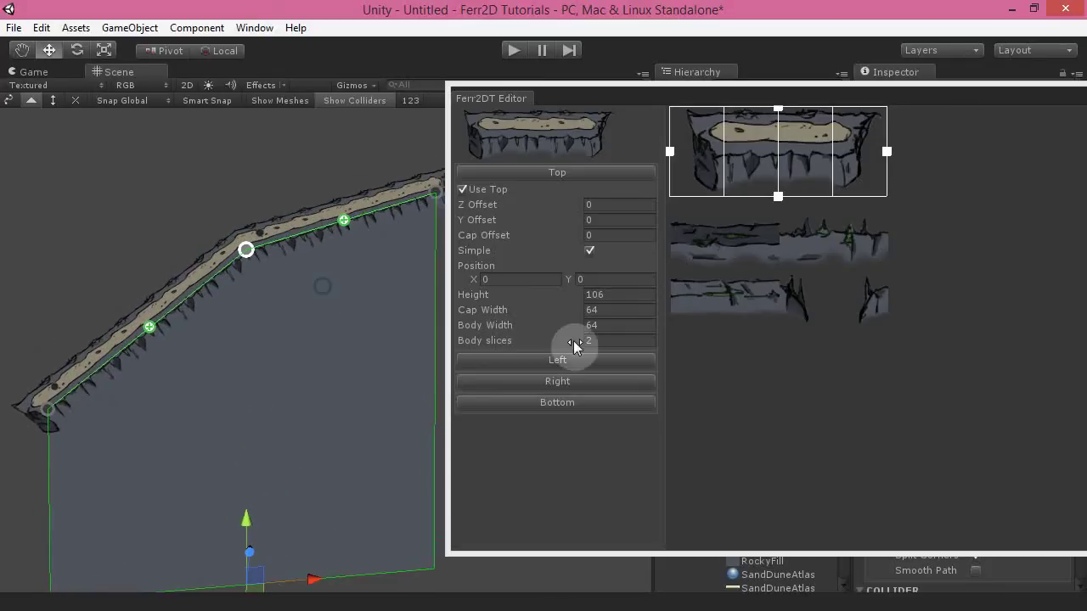
{"action": "left_click", "coordinate": [625, 362]}
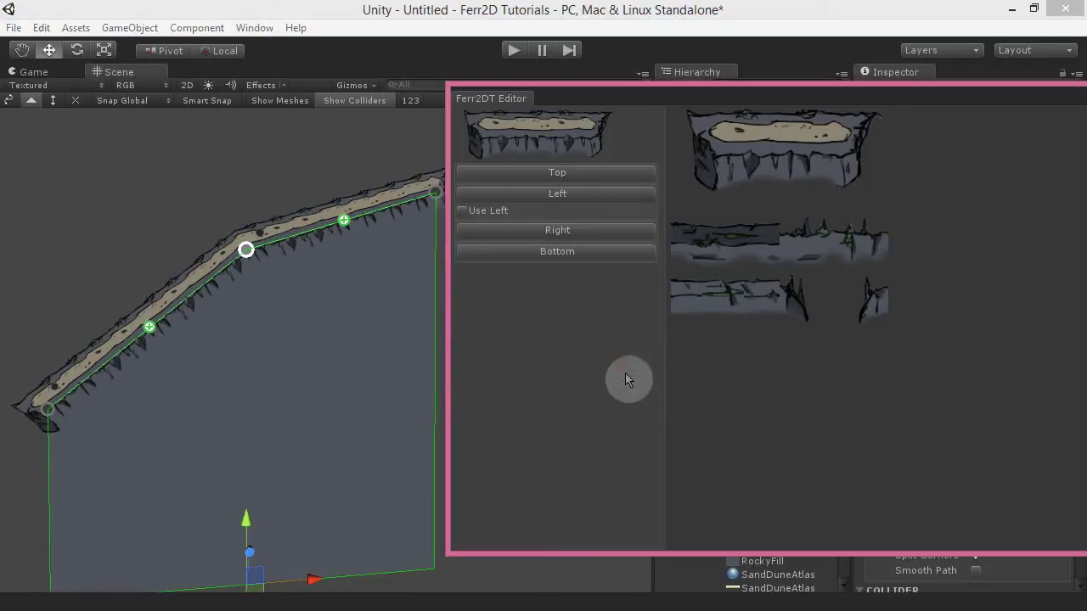
Enable the Left edge and fit its region onto the 67-high rocky wall strip.
{"action": "left_click", "coordinate": [462, 210]}
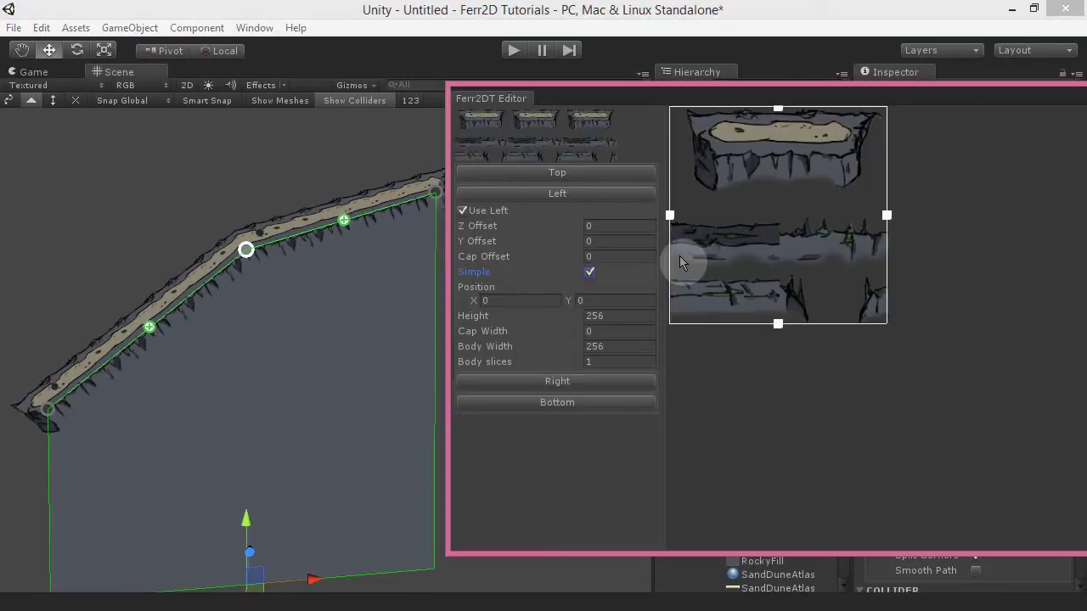
{"action": "left_click_drag", "start_coordinate": [777, 109], "coordinate": [747, 213]}
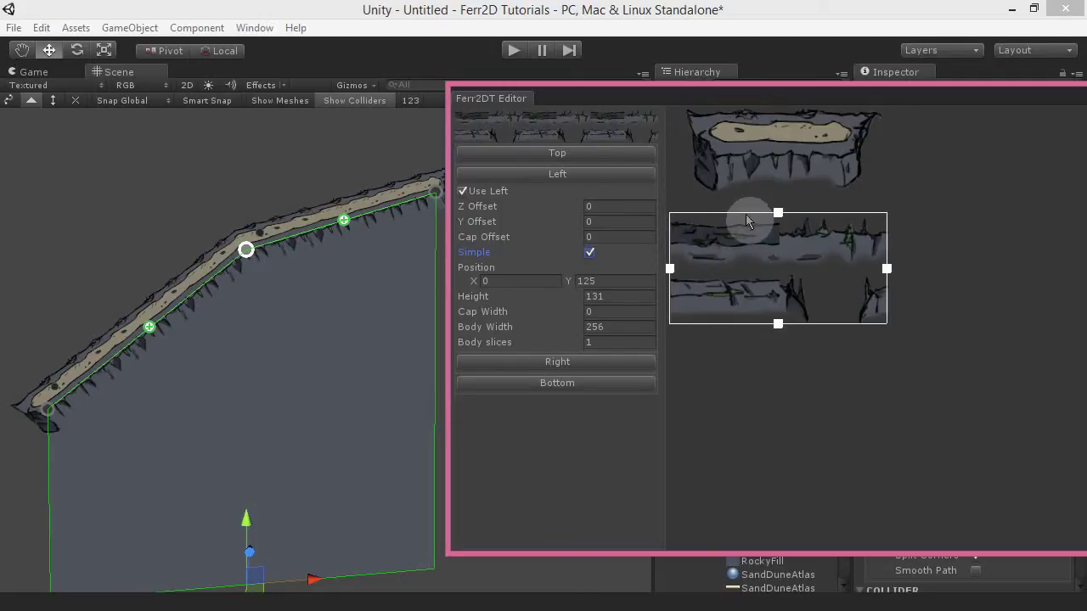
{"action": "left_click_drag", "start_coordinate": [885, 269], "coordinate": [780, 269]}
{"action": "left_click_drag", "start_coordinate": [722, 324], "coordinate": [734, 272]}
{"action": "left_click_drag", "start_coordinate": [230, 402], "coordinate": [252, 386], "text": "alt"}
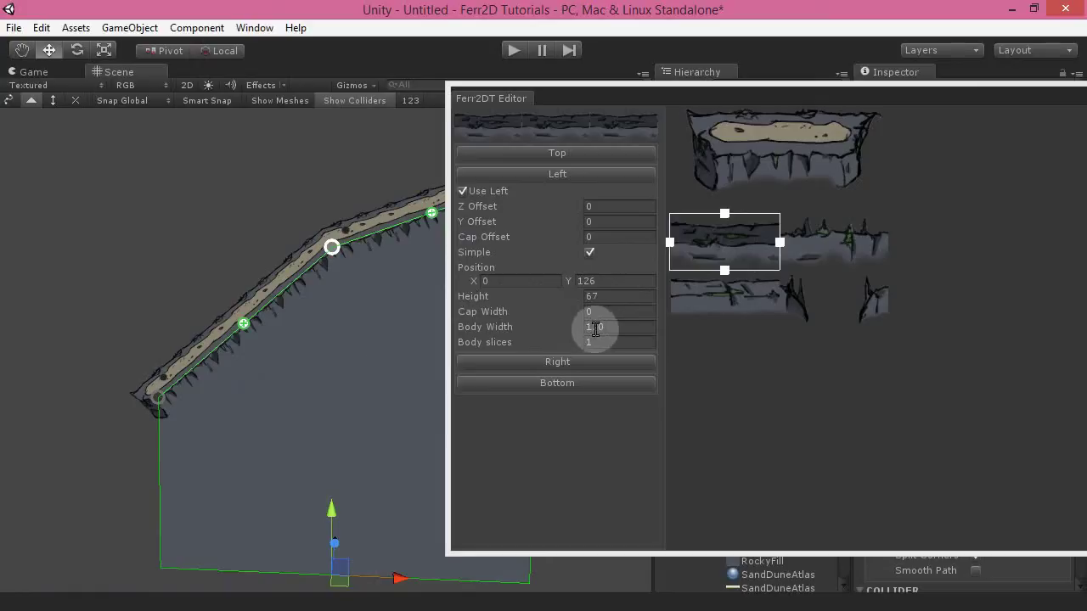
Set the Left Body Width to 128 and drag a terrain vertex into a square corner.
{"action": "left_click", "coordinate": [632, 332]}
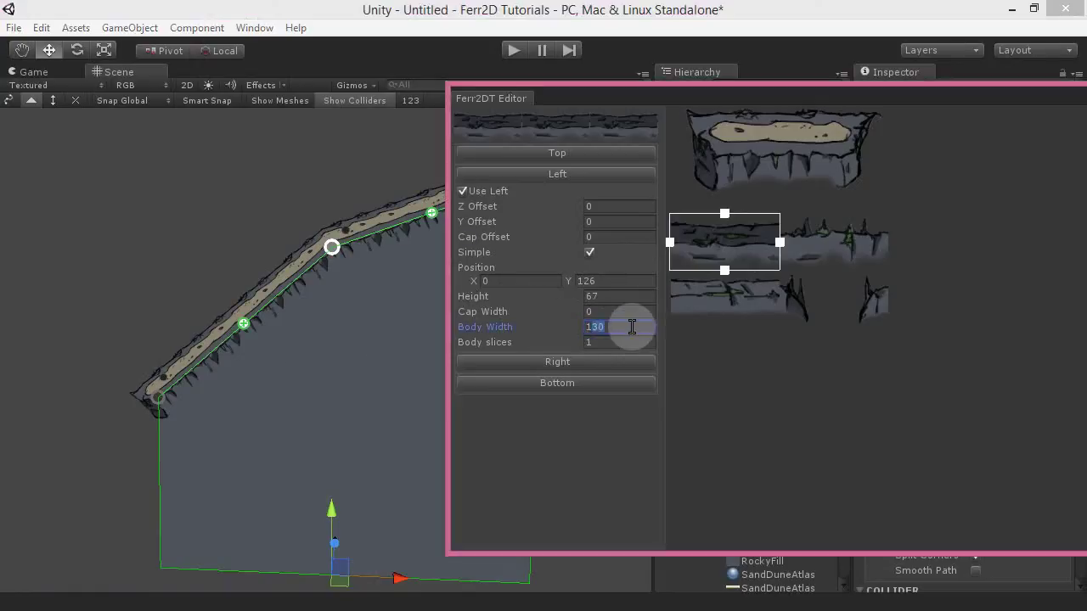
{"action": "type", "text": "1128"}
{"action": "left_click", "coordinate": [591, 311]}
{"action": "key", "text": "BackSpace"}
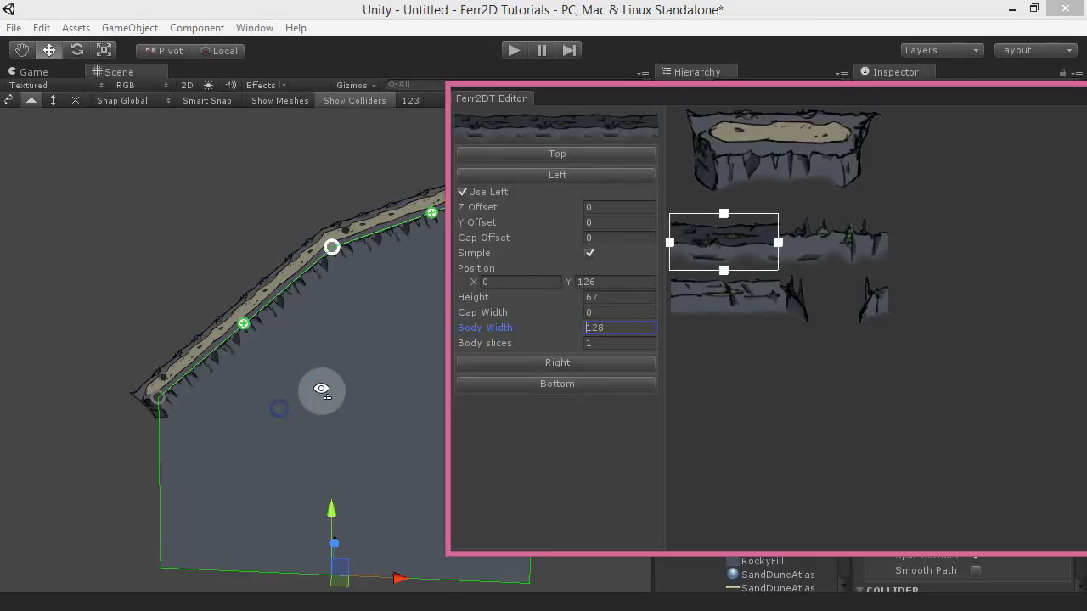
{"action": "left_click_drag", "start_coordinate": [280, 414], "coordinate": [308, 371], "text": "alt"}
{"action": "left_click_drag", "start_coordinate": [291, 294], "coordinate": [111, 215]}
{"action": "left_click_drag", "start_coordinate": [195, 396], "coordinate": [243, 466], "text": "alt"}
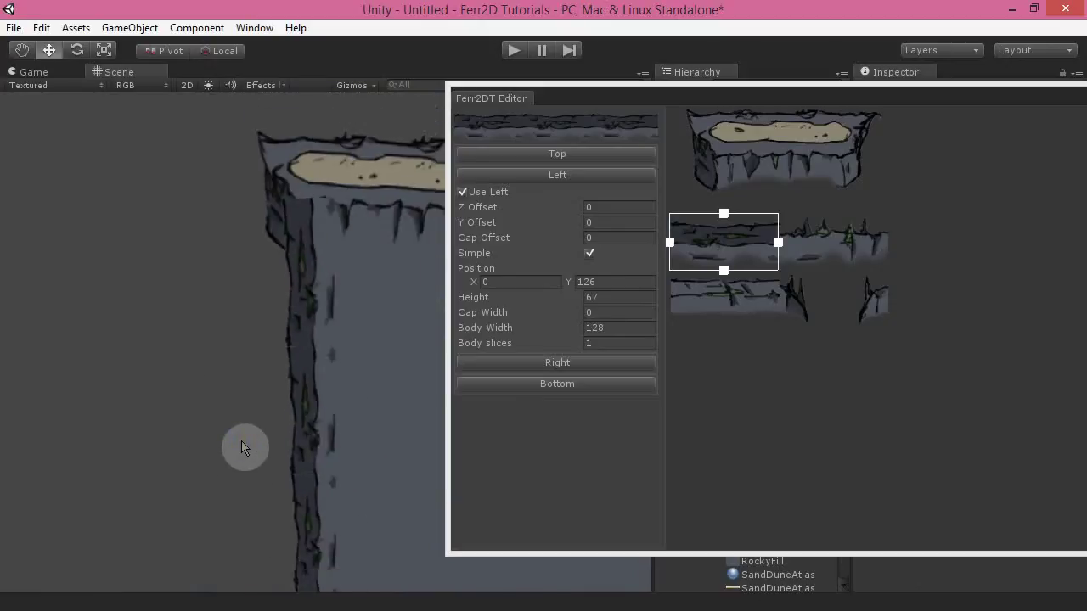
Set the Left edge's Position X to 1 and Body Width to 126.
{"action": "left_click_drag", "start_coordinate": [364, 331], "coordinate": [416, 299], "text": "alt"}
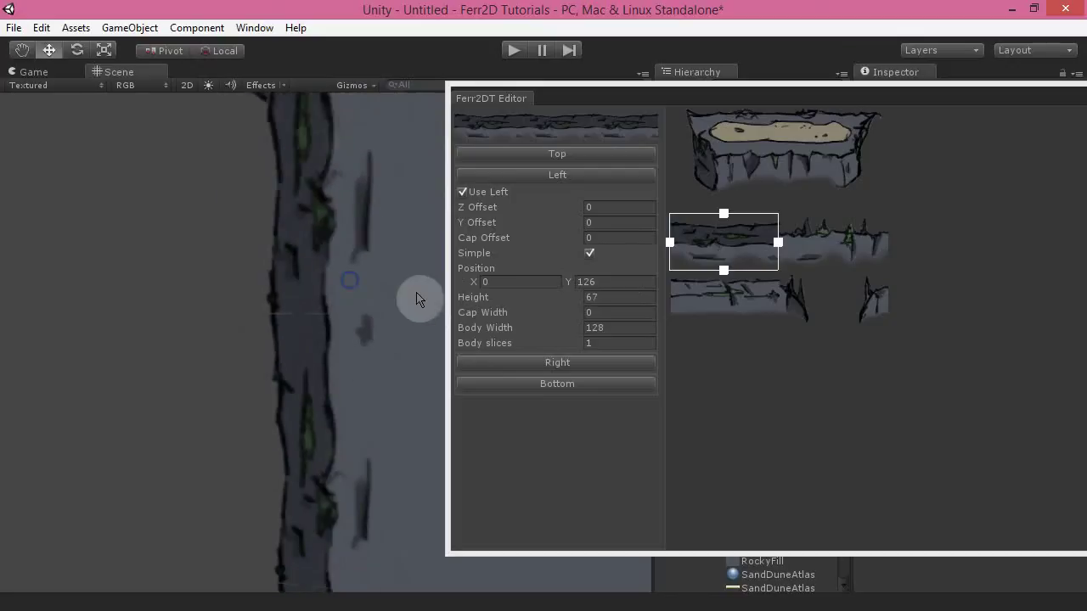
{"action": "left_click", "coordinate": [498, 282]}
{"action": "type", "text": "1"}
{"action": "left_click", "coordinate": [604, 329]}
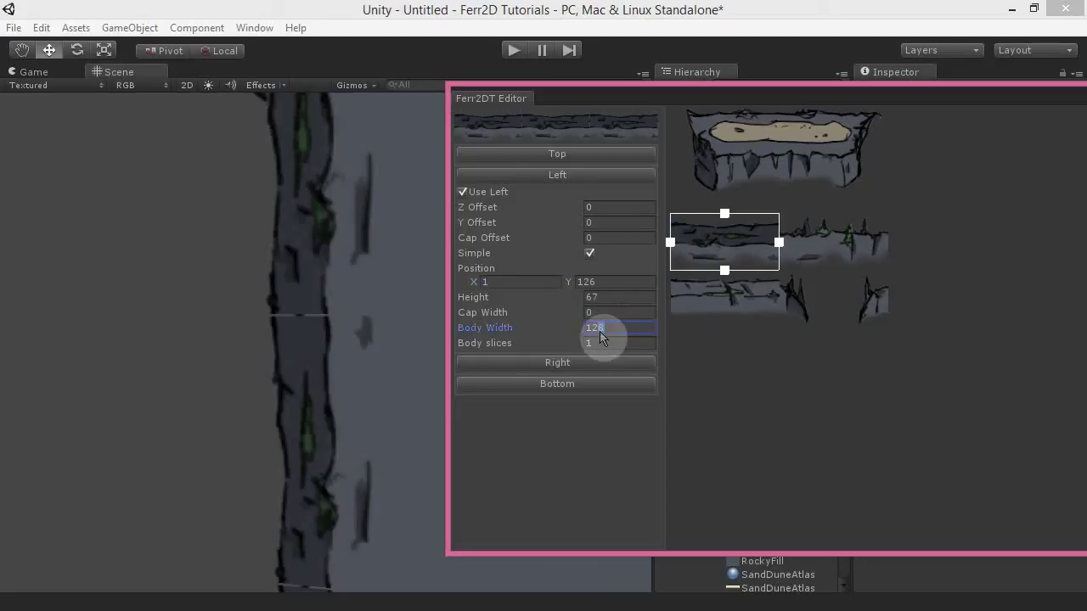
{"action": "type", "text": "126"}
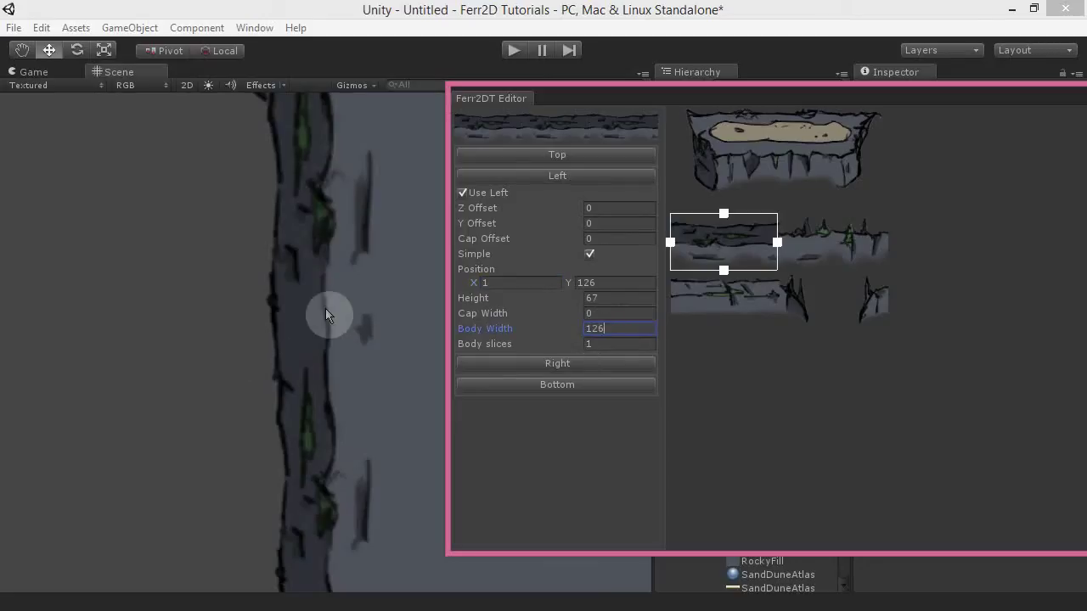
{"action": "left_click_drag", "start_coordinate": [327, 314], "coordinate": [299, 333], "text": "alt"}
{"action": "left_click_drag", "start_coordinate": [302, 365], "coordinate": [253, 269], "text": "alt"}
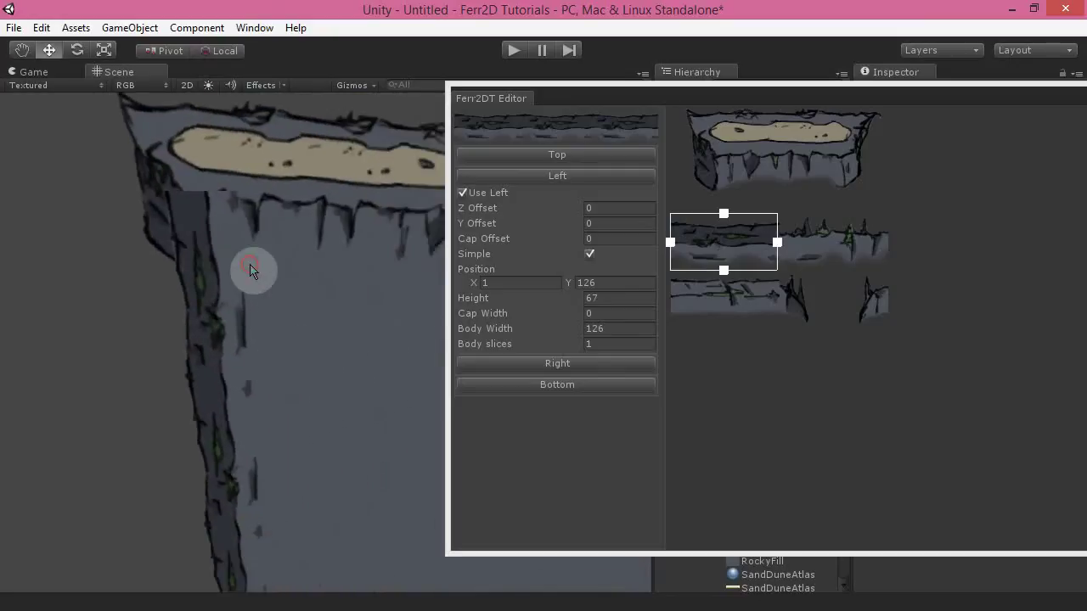
{"action": "left_click", "coordinate": [252, 269]}
{"action": "left_click_drag", "start_coordinate": [204, 186], "coordinate": [145, 179], "text": "alt"}
{"action": "left_click", "coordinate": [60, 337]}
{"action": "left_click_drag", "start_coordinate": [180, 412], "coordinate": [111, 396], "text": "alt"}
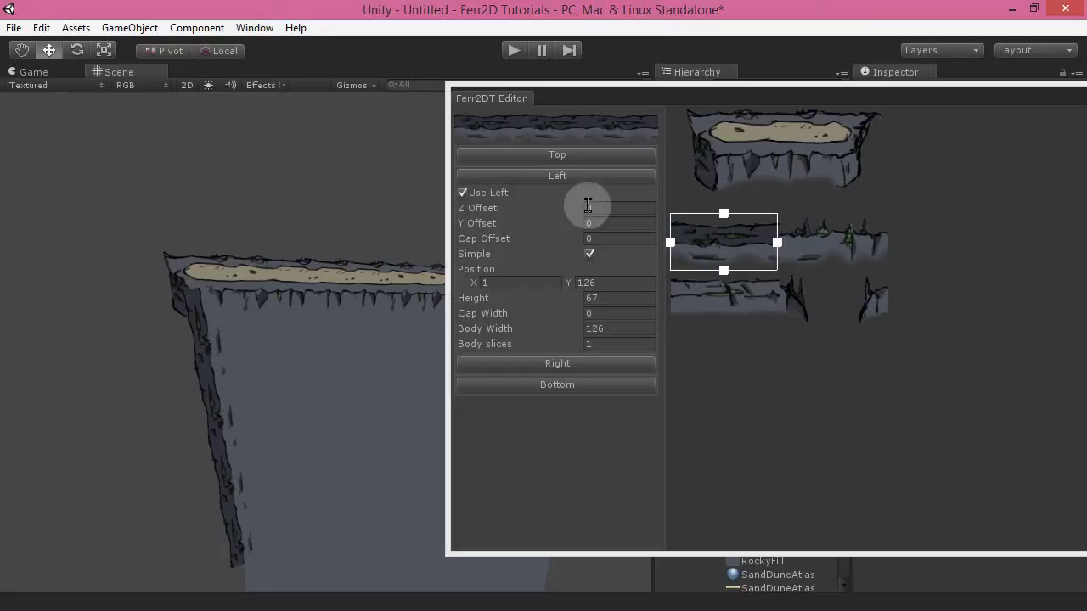
Set the Left edge's Z Offset to 0.01 and switch to the Right edge settings.
{"action": "left_click", "coordinate": [613, 207]}
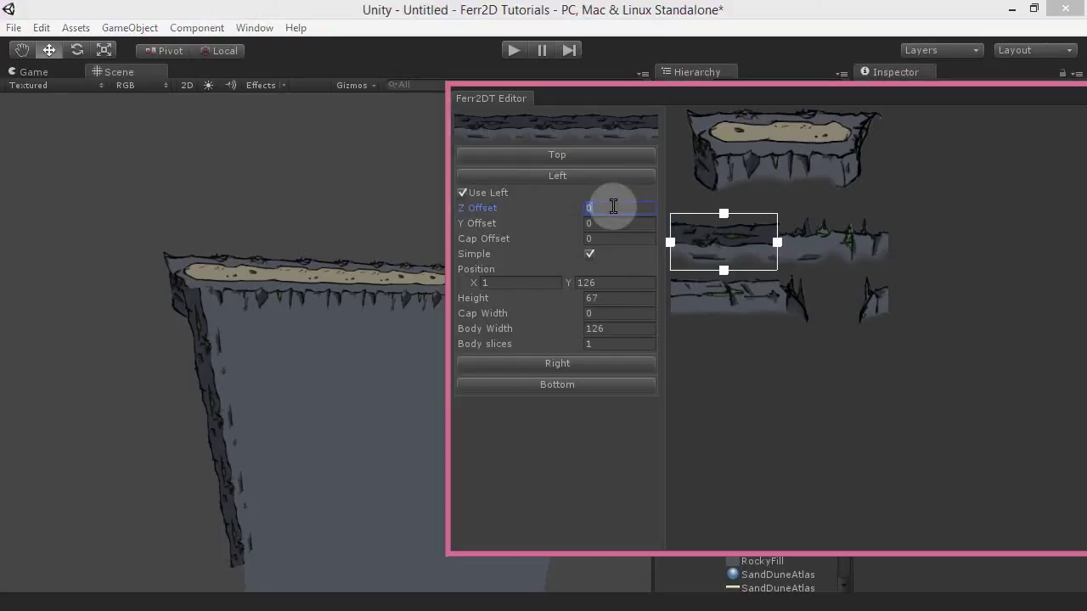
{"action": "left_click", "coordinate": [315, 413]}
{"action": "left_click_drag", "start_coordinate": [315, 413], "coordinate": [230, 418], "text": "alt"}
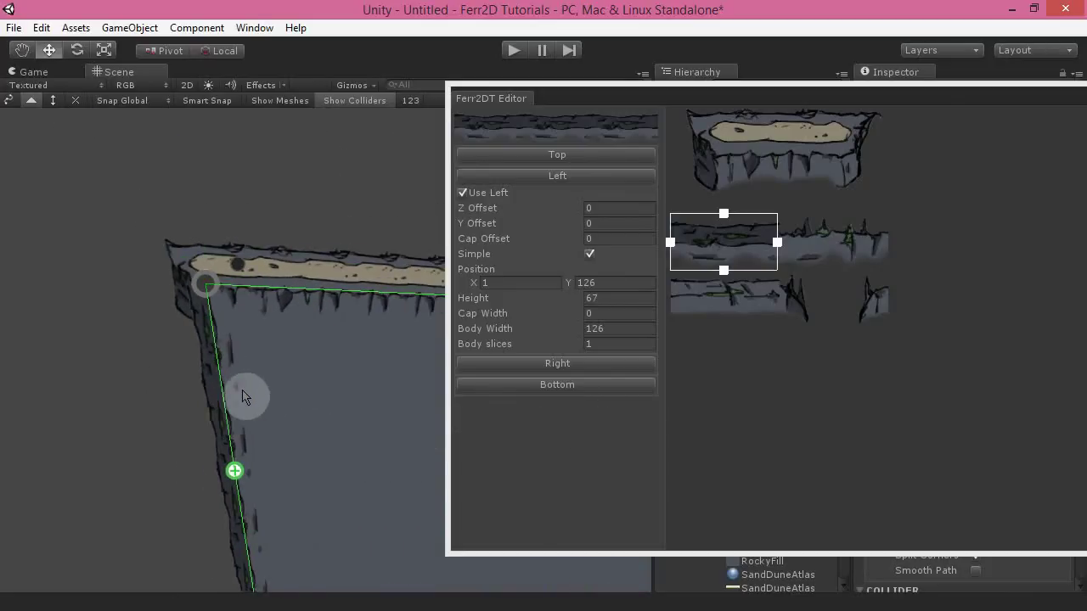
{"action": "left_click_drag", "start_coordinate": [114, 442], "coordinate": [88, 448], "text": "alt"}
{"action": "left_click", "coordinate": [606, 208]}
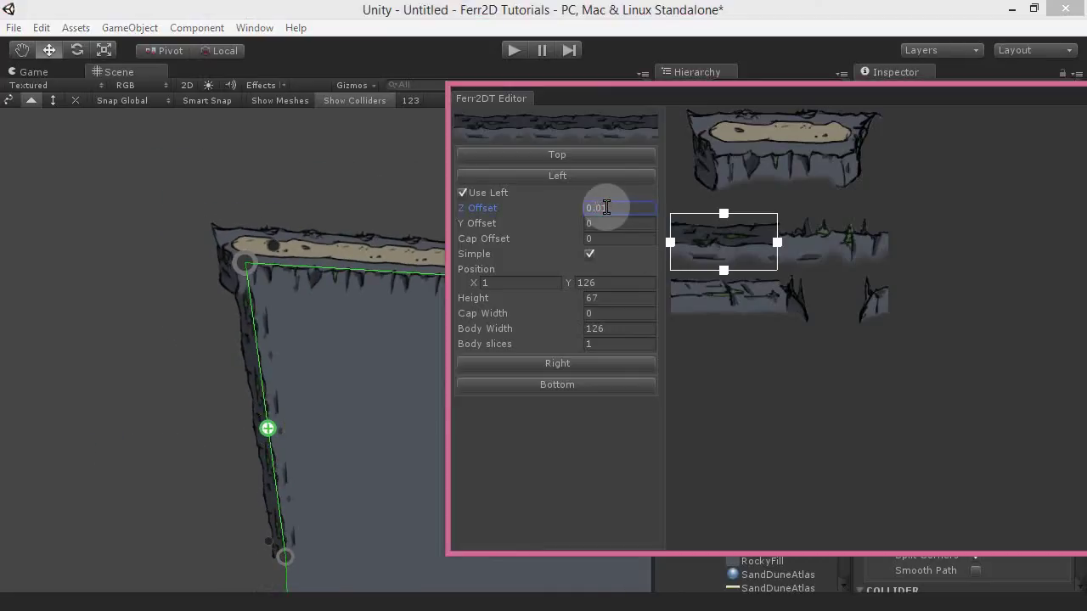
{"action": "left_click_drag", "start_coordinate": [80, 368], "coordinate": [168, 313], "text": "alt"}
{"action": "left_click_drag", "start_coordinate": [175, 466], "coordinate": [185, 497], "text": "alt"}
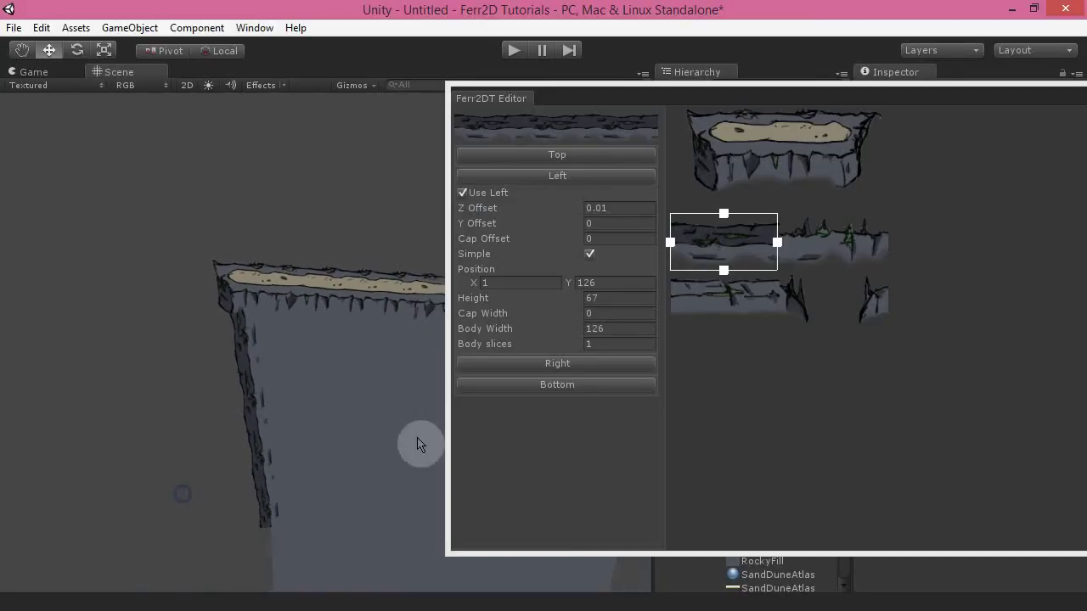
{"action": "left_click", "coordinate": [600, 365]}
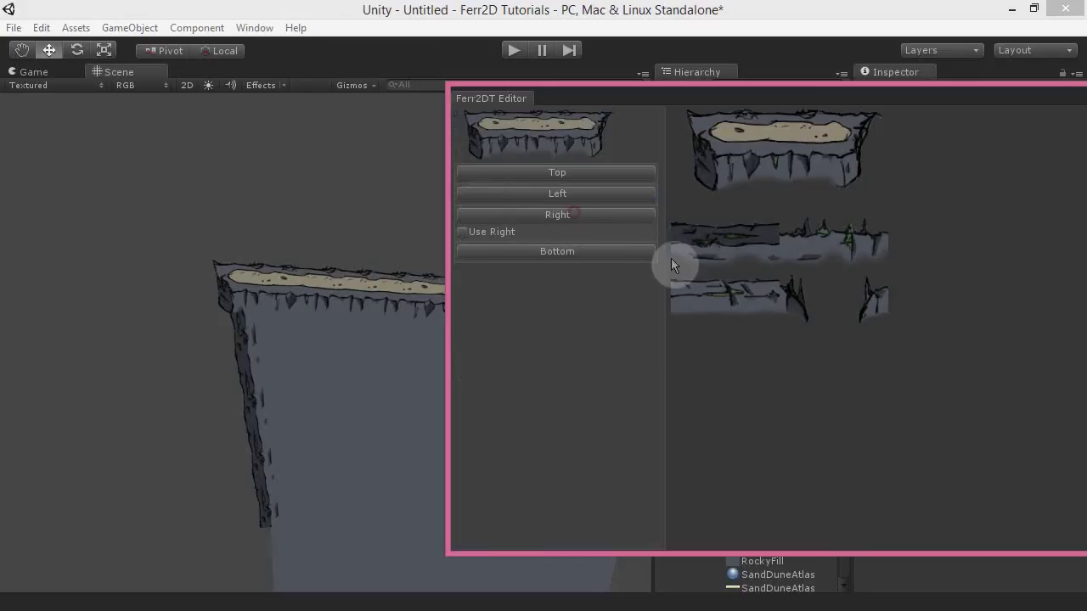
Enable the Right edge from the atlas bottom strip at Y 194, height 54, X 1, width 126.
{"action": "left_click", "coordinate": [468, 237]}
{"action": "left_click_drag", "start_coordinate": [774, 109], "coordinate": [735, 279]}
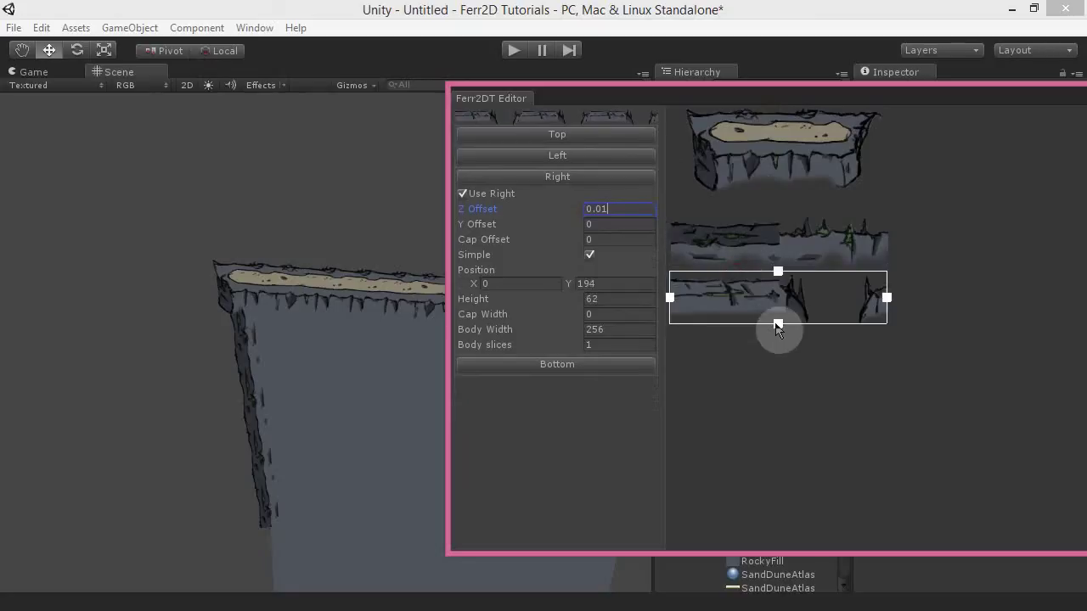
{"action": "left_click_drag", "start_coordinate": [777, 325], "coordinate": [778, 317]}
{"action": "left_click_drag", "start_coordinate": [886, 295], "coordinate": [781, 295]}
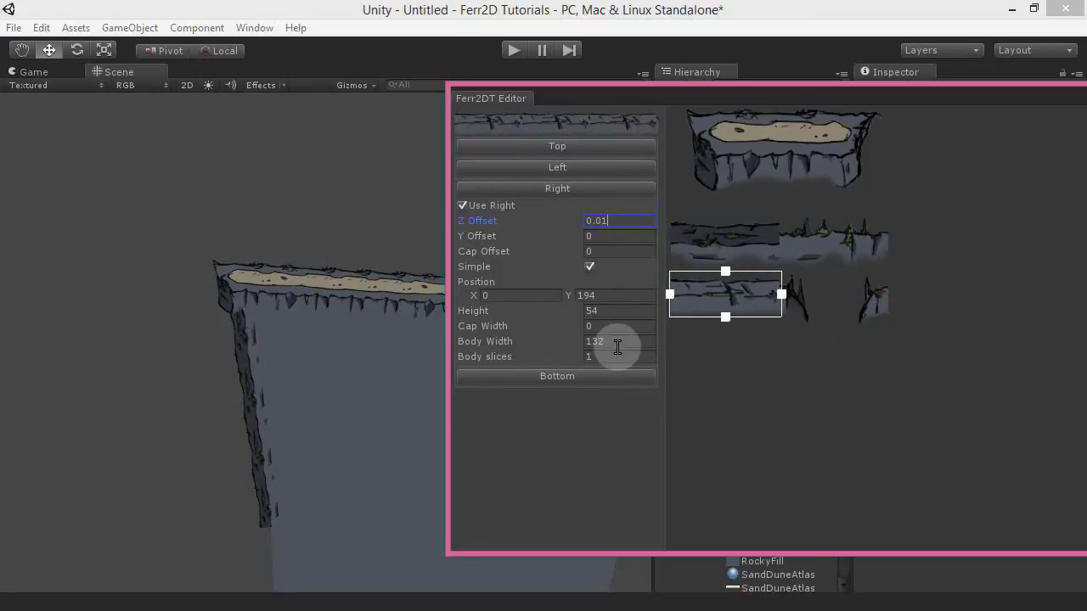
{"action": "left_click", "coordinate": [500, 295]}
{"action": "type", "text": "1"}
{"action": "type", "text": "126"}
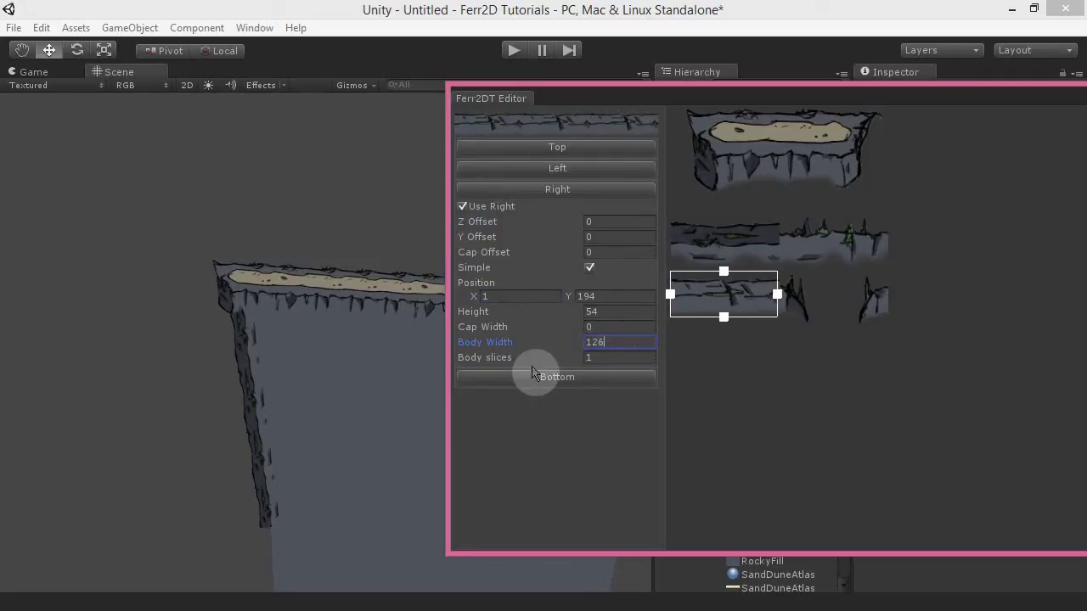
Extend the terrain path with new points ending in a vertical edge.
{"action": "left_click_drag", "start_coordinate": [399, 365], "coordinate": [325, 330], "text": "alt"}
{"action": "left_click", "coordinate": [138, 311]}
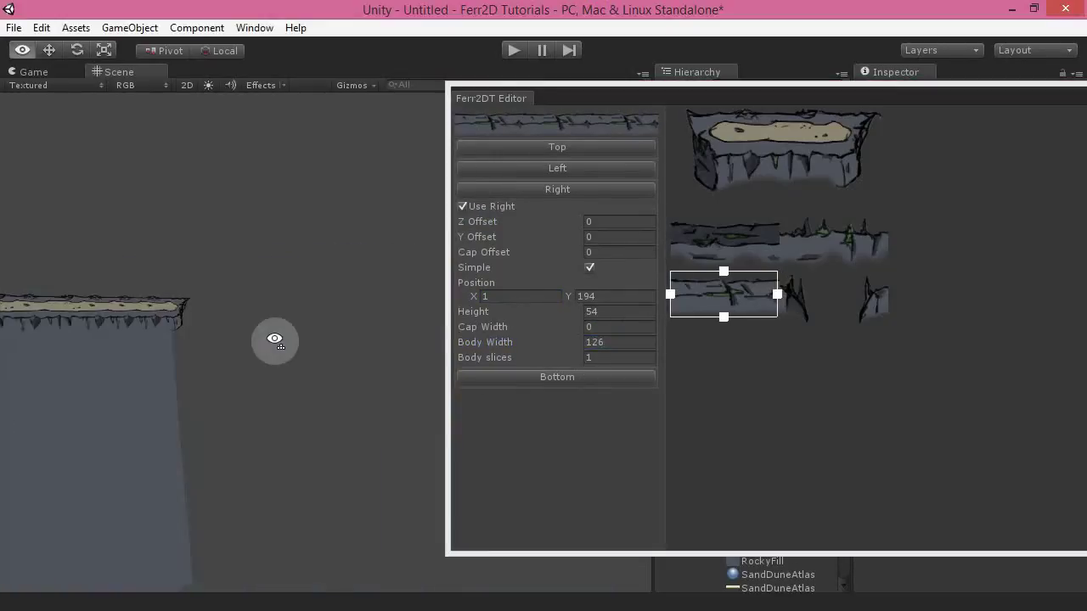
{"action": "left_click_drag", "start_coordinate": [301, 386], "coordinate": [332, 439]}
{"action": "left_click_drag", "start_coordinate": [364, 403], "coordinate": [233, 449], "text": "alt"}
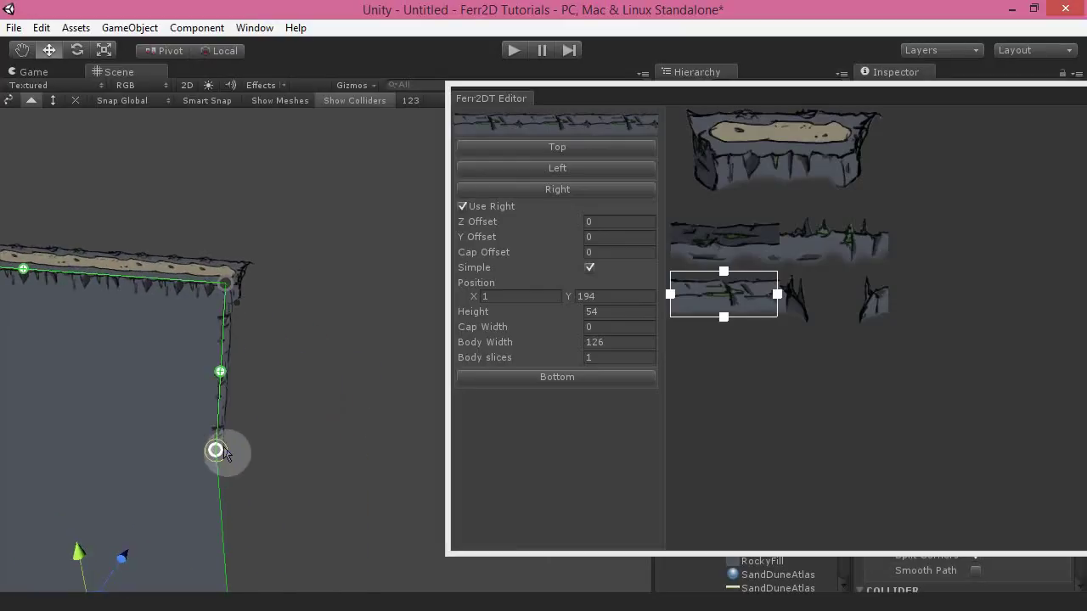
{"action": "left_click", "coordinate": [315, 388]}
{"action": "left_click_drag", "start_coordinate": [314, 388], "coordinate": [350, 346], "text": "alt"}
{"action": "left_click_drag", "start_coordinate": [394, 219], "coordinate": [279, 361], "text": "alt"}
{"action": "left_click", "coordinate": [286, 402]}
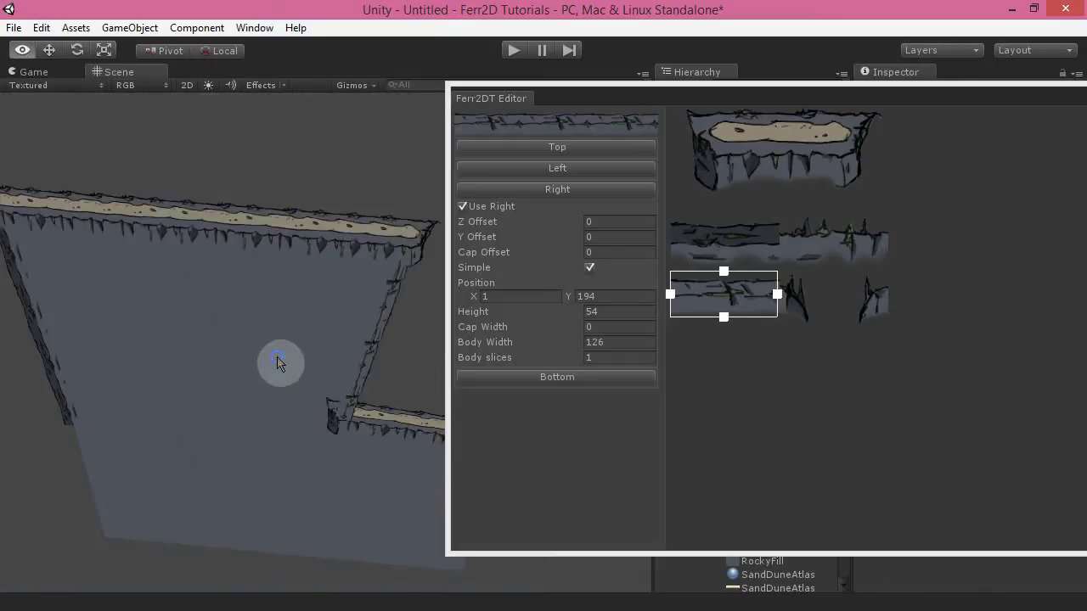
Set the Right edge's Z Offset to 0.01 and Y Offset to -0.12.
{"action": "left_click", "coordinate": [602, 221]}
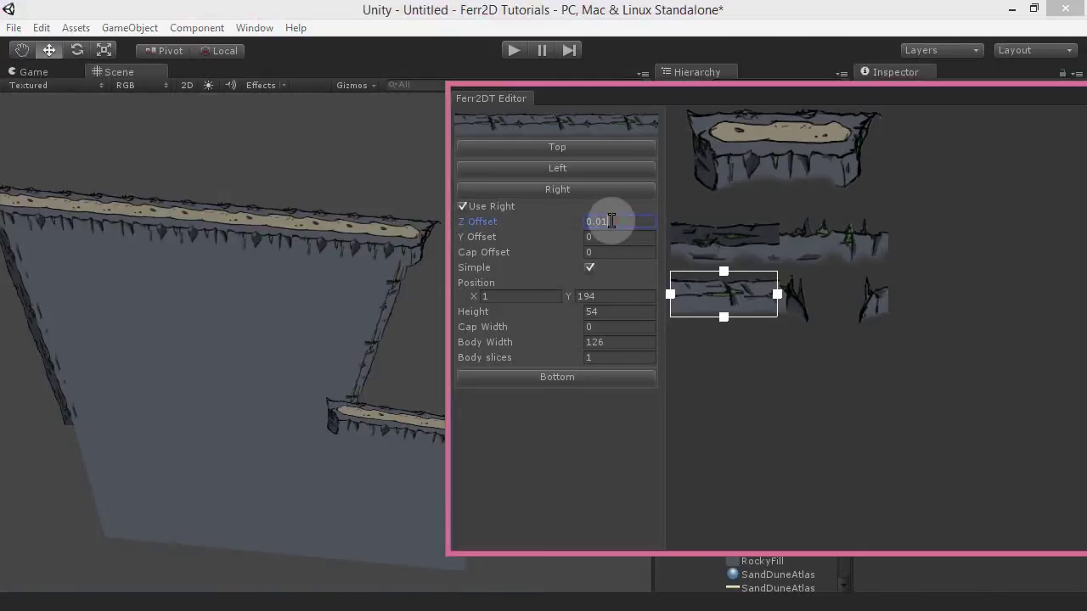
{"action": "left_click_drag", "start_coordinate": [195, 357], "coordinate": [260, 420], "text": "alt"}
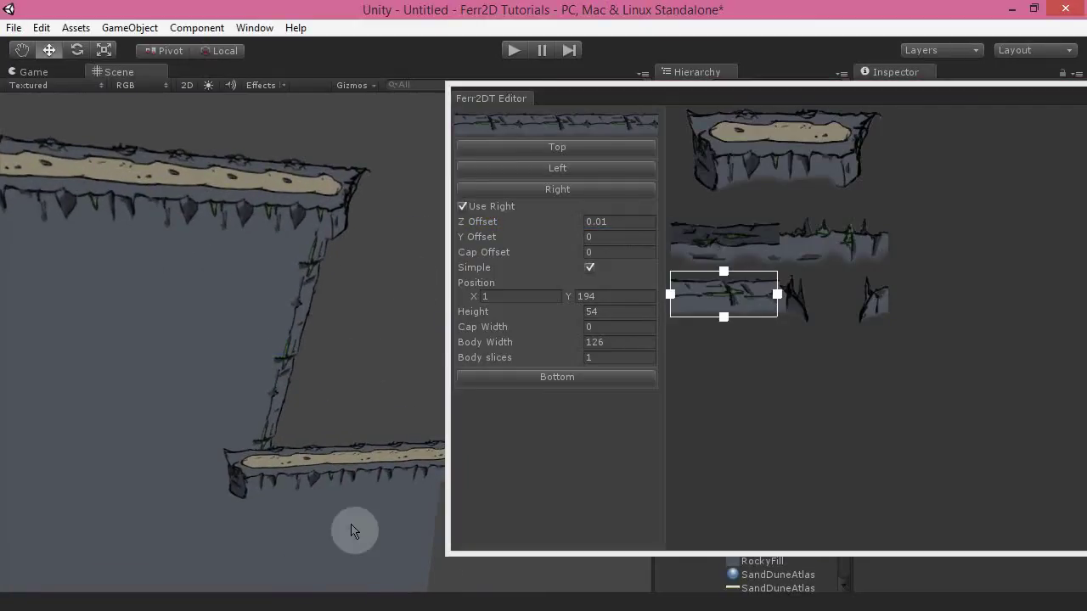
{"action": "left_click", "coordinate": [271, 481]}
{"action": "left_click_drag", "start_coordinate": [244, 479], "coordinate": [274, 477]}
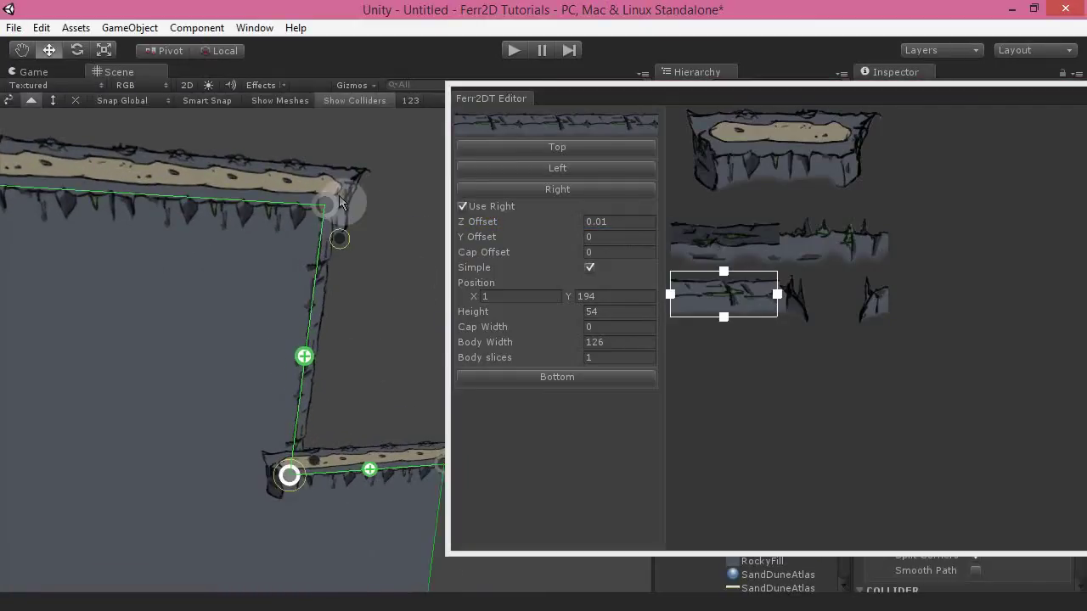
{"action": "left_click_drag", "start_coordinate": [359, 328], "coordinate": [368, 332], "text": "alt"}
{"action": "mouse_move", "coordinate": [478, 244]}
{"action": "left_mouse_down"}
{"action": "mouse_move", "coordinate": [492, 245]}
{"action": "mouse_move", "coordinate": [461, 249]}
{"action": "mouse_move", "coordinate": [502, 245]}
{"action": "mouse_move", "coordinate": [486, 248]}
{"action": "left_mouse_up"}
{"action": "left_click_drag", "start_coordinate": [360, 349], "coordinate": [384, 298], "text": "alt"}
{"action": "scroll", "coordinate": [383, 299], "scroll_direction": "down", "scroll_amount": 5}
{"action": "mouse_move", "coordinate": [363, 318]}
{"action": "left_mouse_down", "text": "alt"}
{"action": "mouse_move", "coordinate": [272, 337]}
{"action": "mouse_move", "coordinate": [293, 310]}
{"action": "mouse_move", "coordinate": [354, 315]}
{"action": "mouse_move", "coordinate": [325, 328]}
{"action": "mouse_move", "coordinate": [376, 318]}
{"action": "left_mouse_up", "text": "alt"}
{"action": "left_click", "coordinate": [376, 318]}
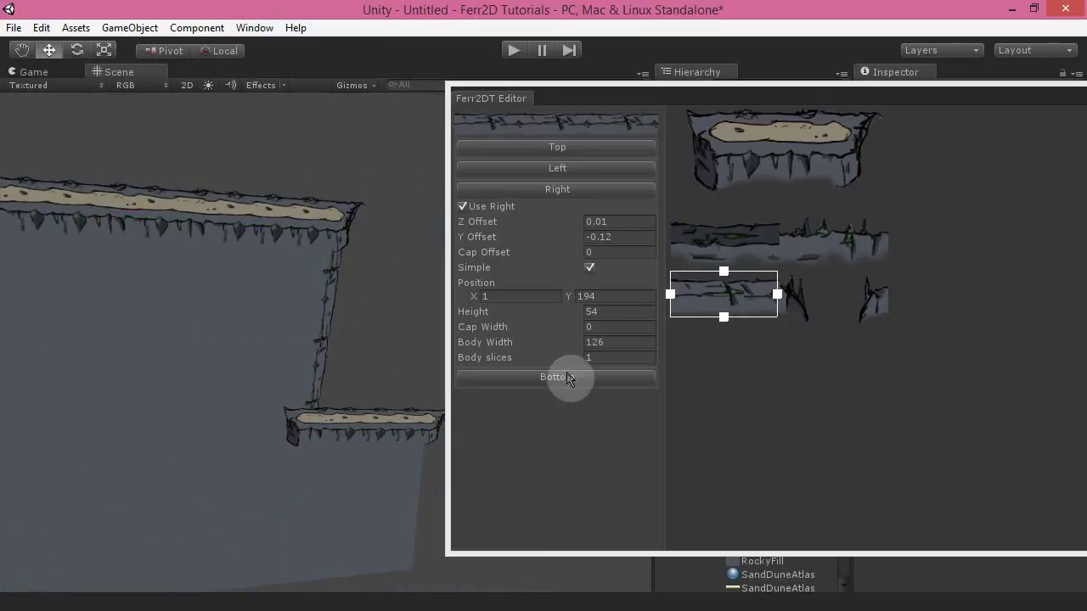
Enable the Bottom edge and turn off its Simple mode.
{"action": "left_click", "coordinate": [562, 382]}
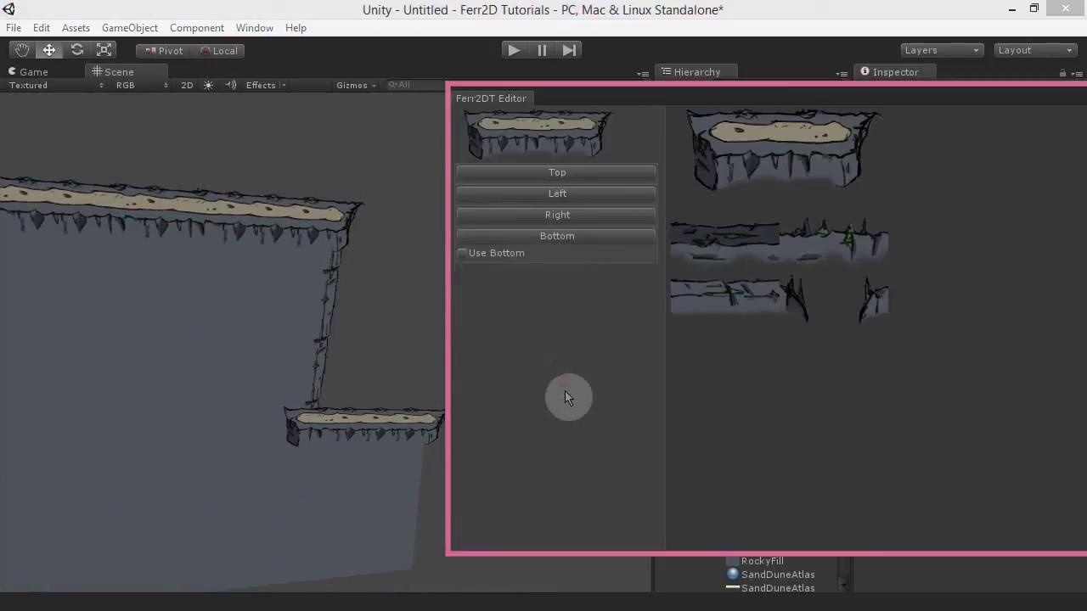
{"action": "left_click", "coordinate": [462, 253]}
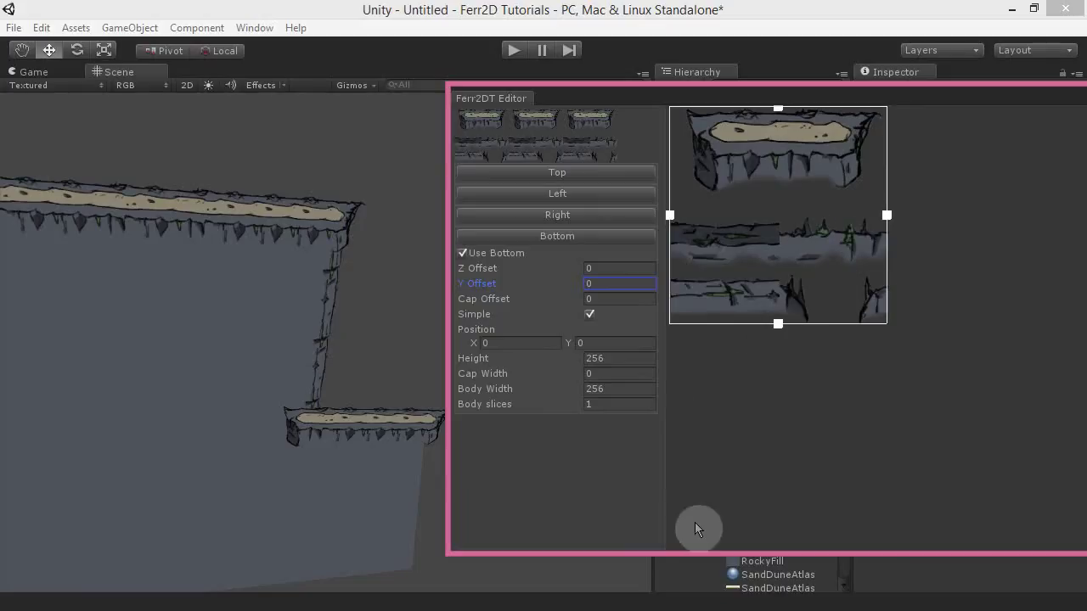
{"action": "left_click", "coordinate": [591, 314]}
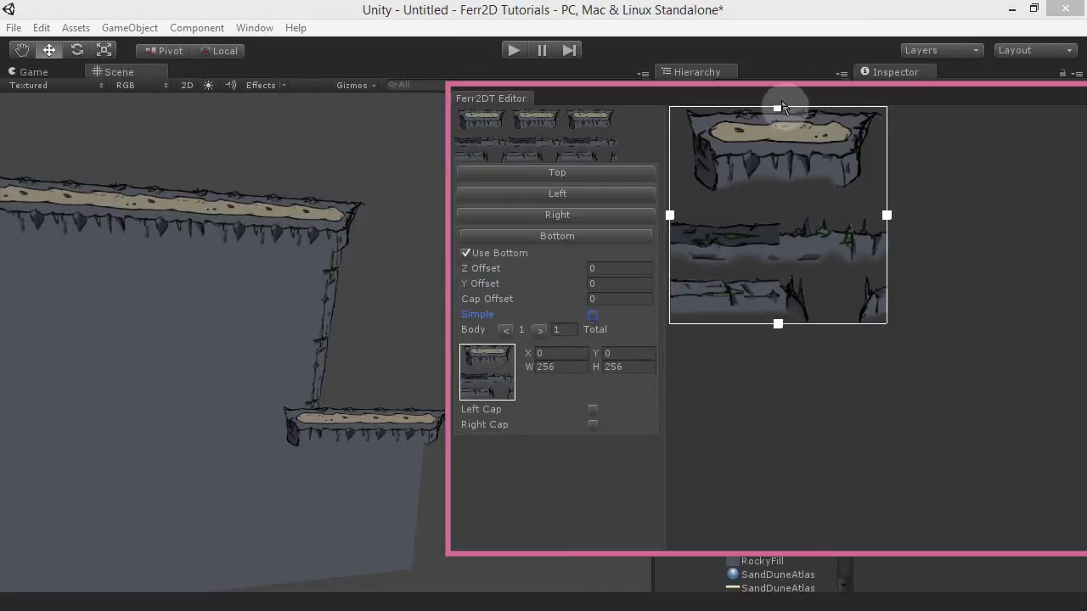
Fit the Bottom body region to atlas X 129, Y 124, 126 wide, 71 high.
{"action": "left_click_drag", "start_coordinate": [779, 110], "coordinate": [632, 209]}
{"action": "left_click_drag", "start_coordinate": [542, 270], "coordinate": [653, 273]}
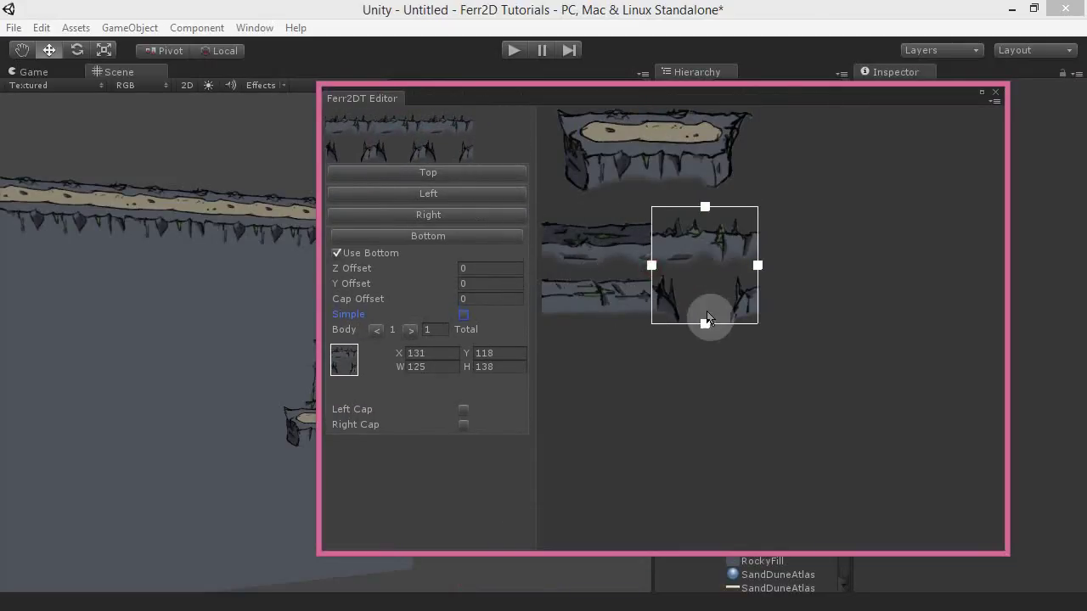
{"action": "left_click_drag", "start_coordinate": [705, 323], "coordinate": [710, 273]}
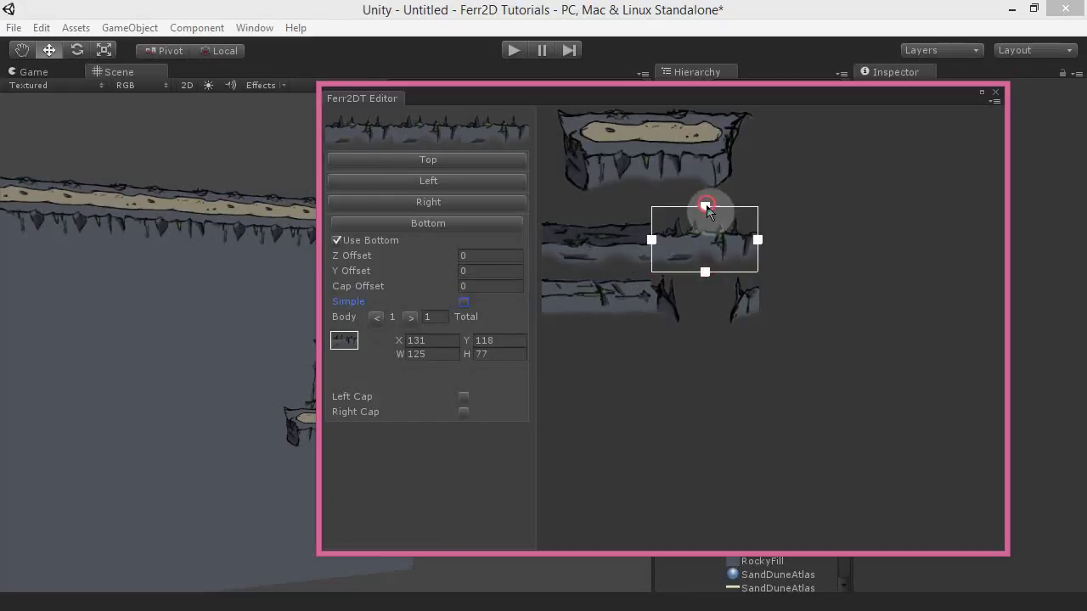
{"action": "left_click_drag", "start_coordinate": [705, 207], "coordinate": [705, 212]}
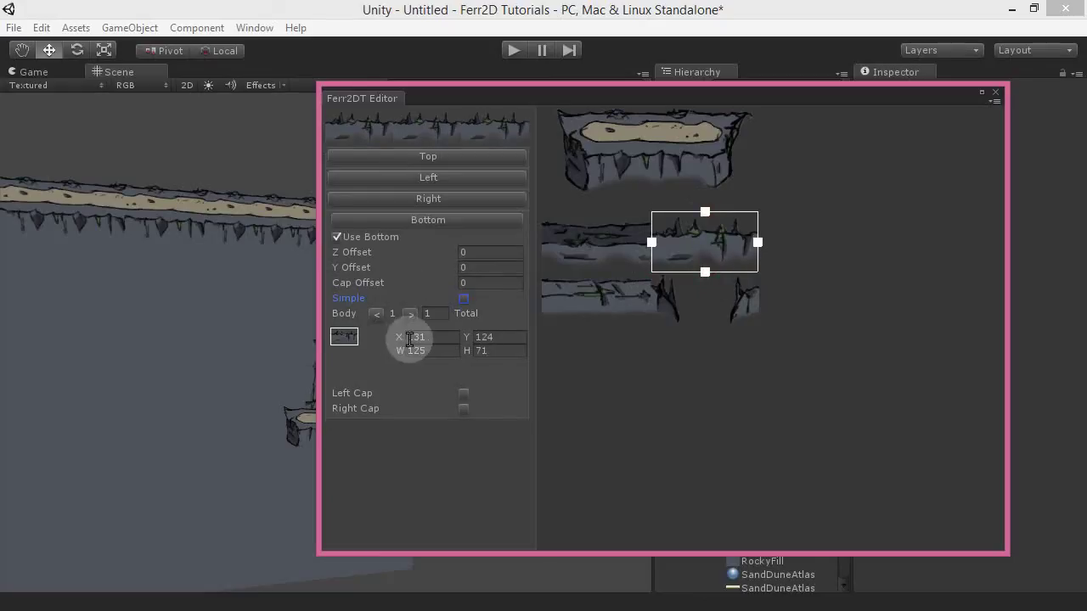
{"action": "type", "text": "128"}
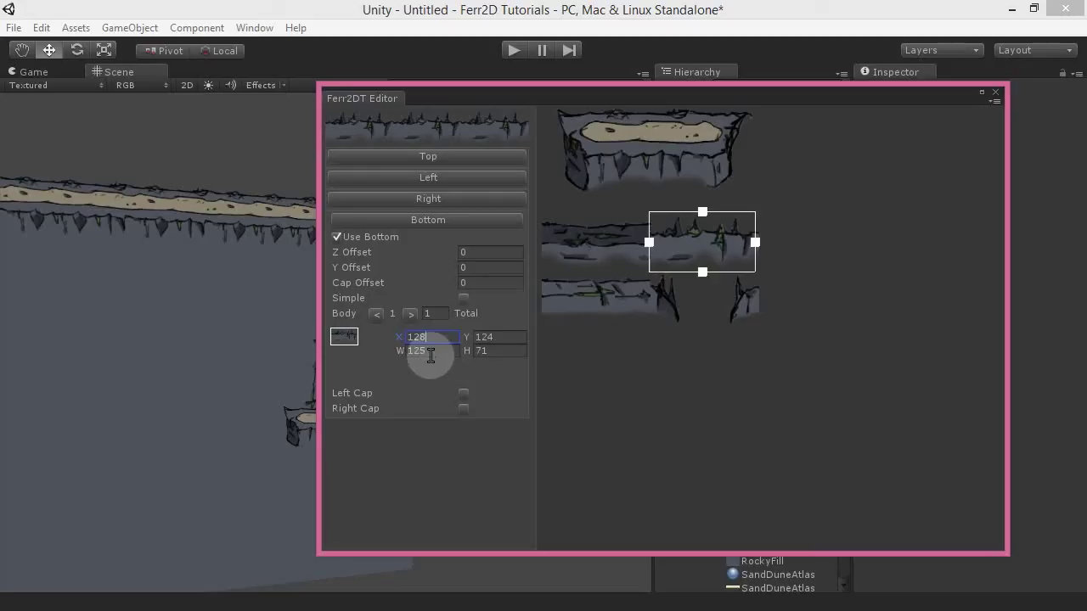
{"action": "type", "text": "128"}
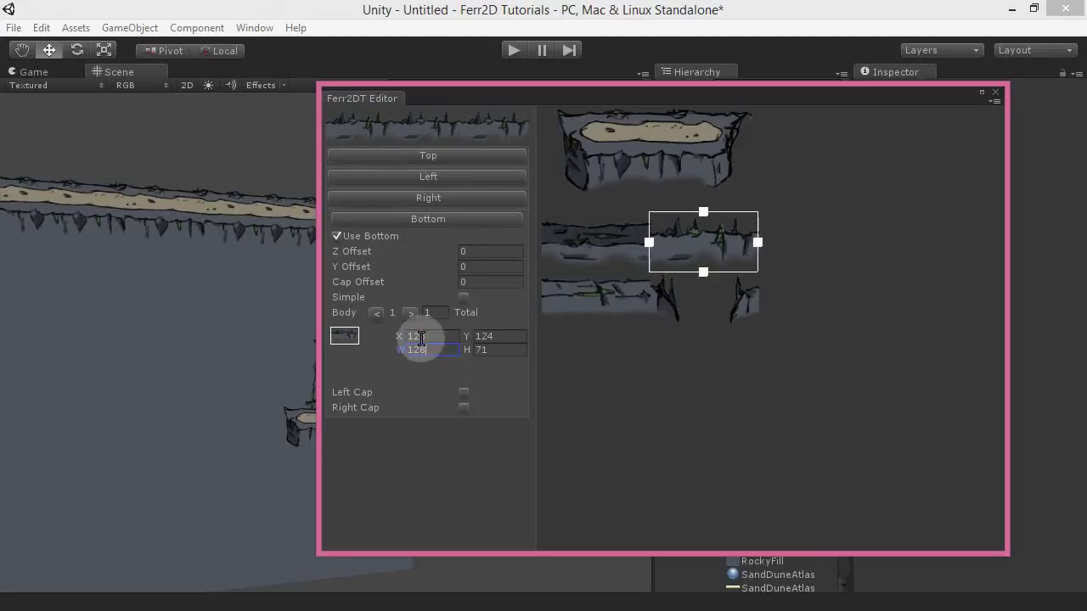
{"action": "type", "text": "129"}
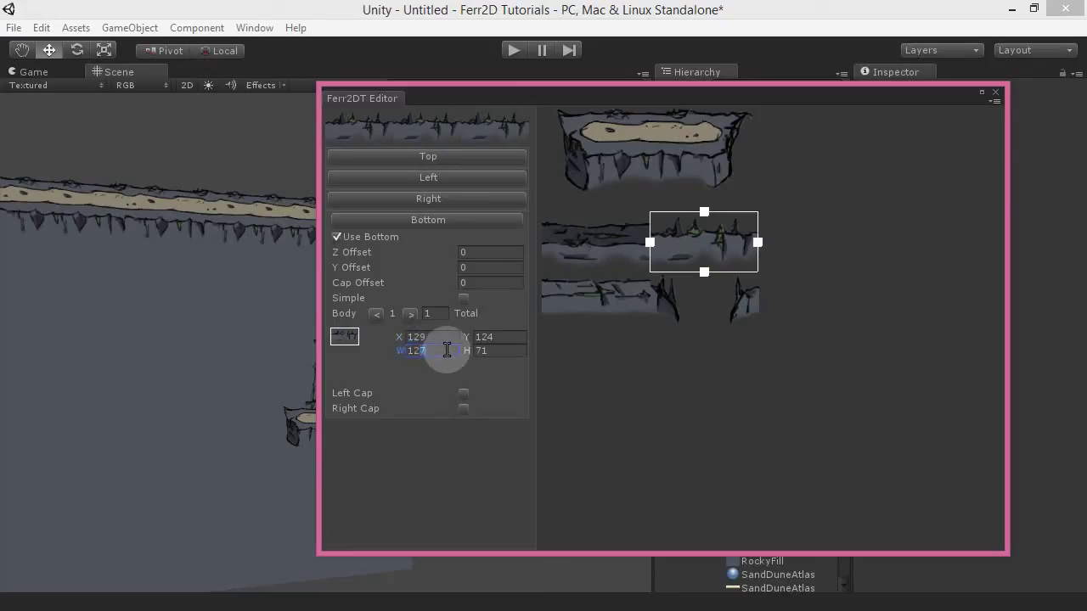
{"action": "type", "text": "126"}
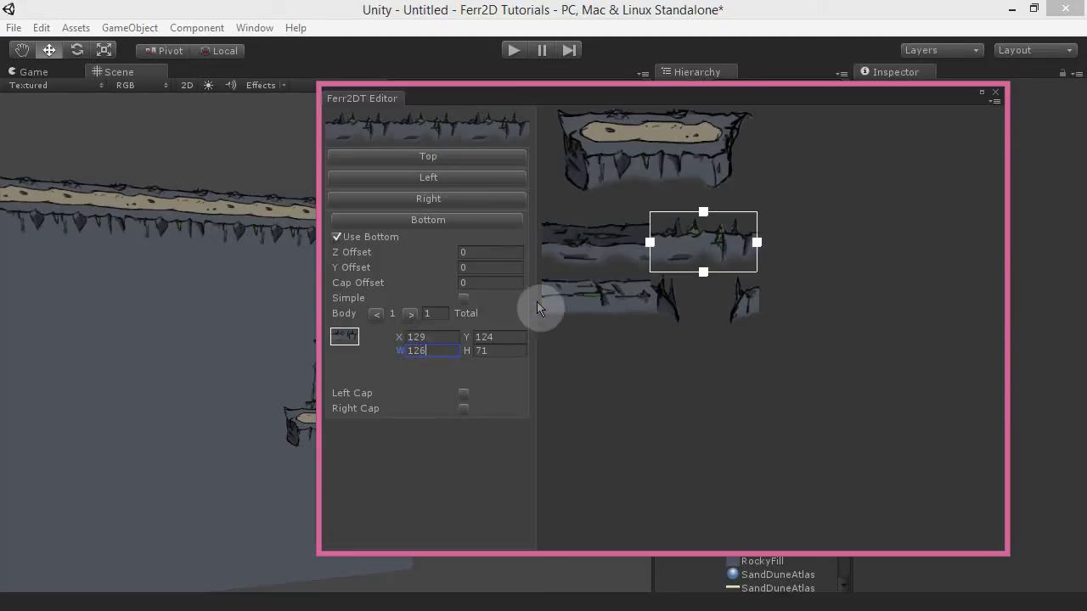
Add a path point and move the terrain's vertices to start forming a notched ledge.
{"action": "left_click_drag", "start_coordinate": [124, 344], "coordinate": [164, 383], "text": "alt"}
{"action": "left_click", "coordinate": [157, 343]}
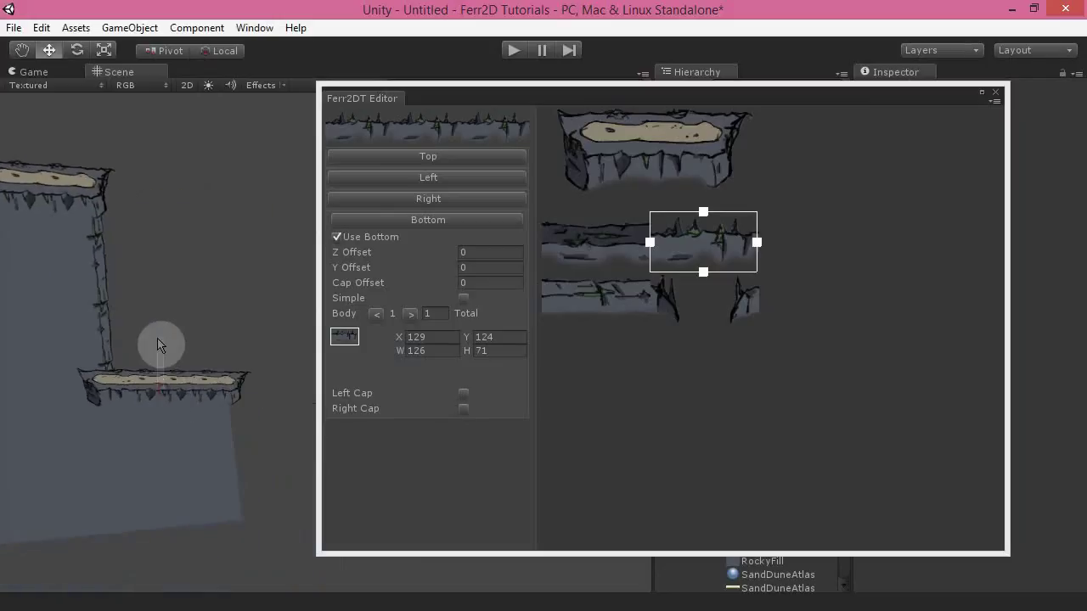
{"action": "left_click", "coordinate": [189, 397]}
{"action": "left_click_drag", "start_coordinate": [226, 395], "coordinate": [297, 287]}
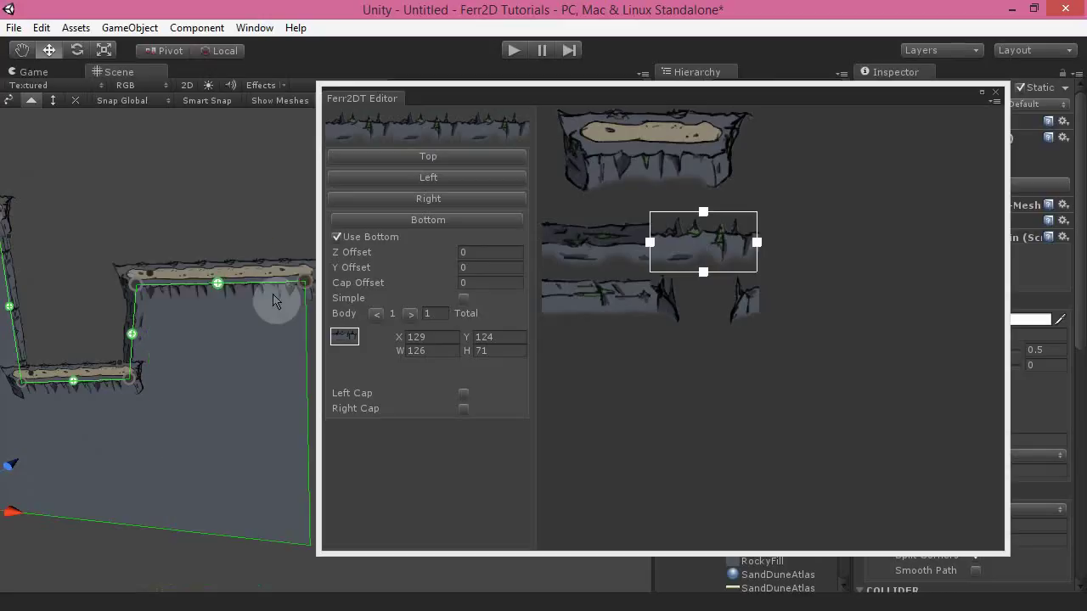
{"action": "left_click_drag", "start_coordinate": [130, 282], "coordinate": [141, 184]}
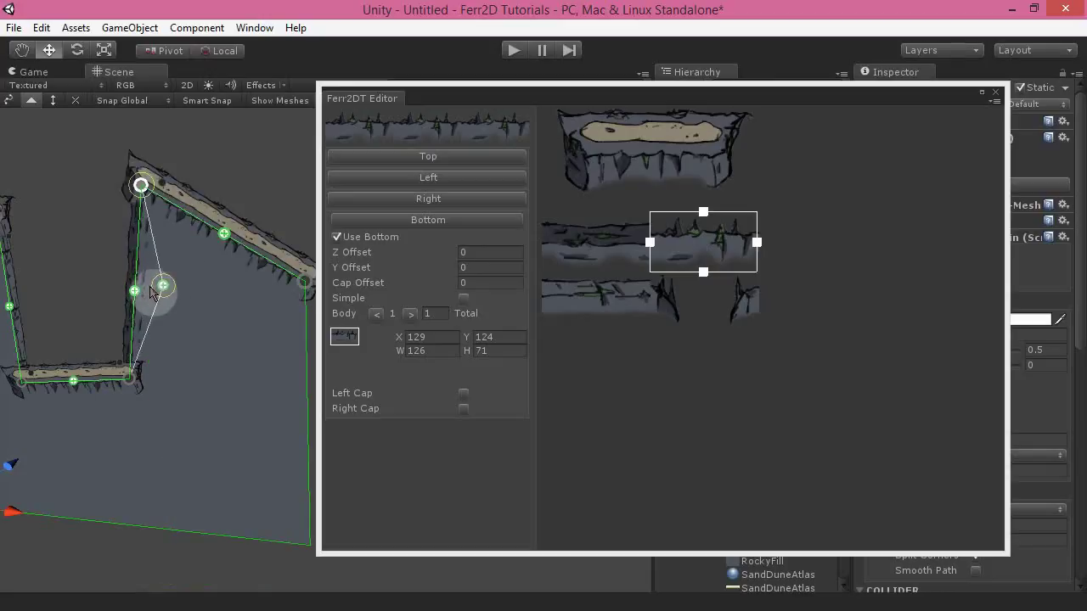
{"action": "left_click", "coordinate": [146, 282]}
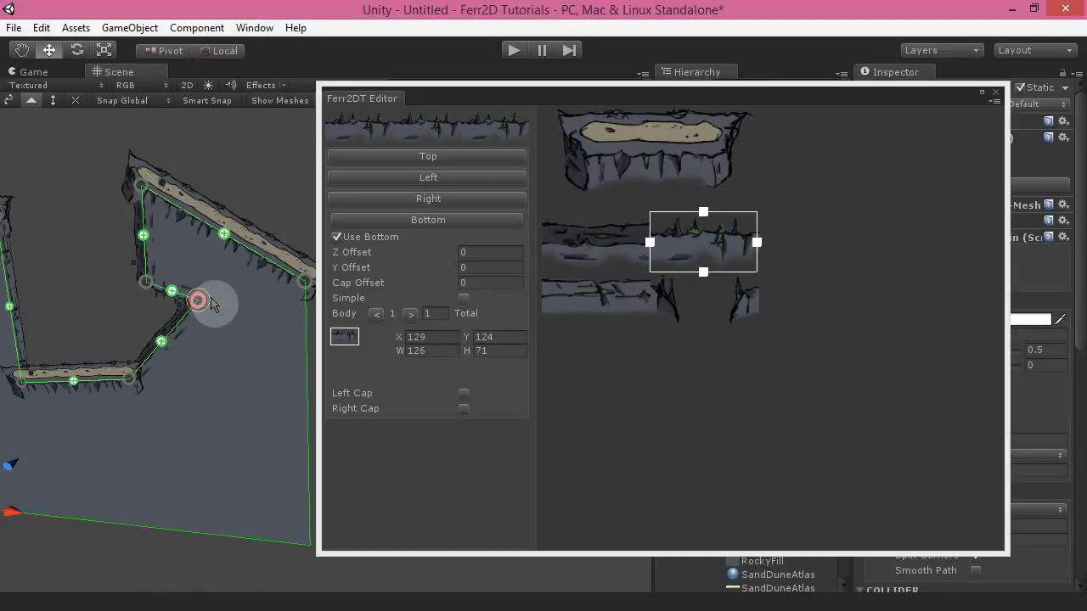
{"action": "left_click_drag", "start_coordinate": [178, 339], "coordinate": [262, 407]}
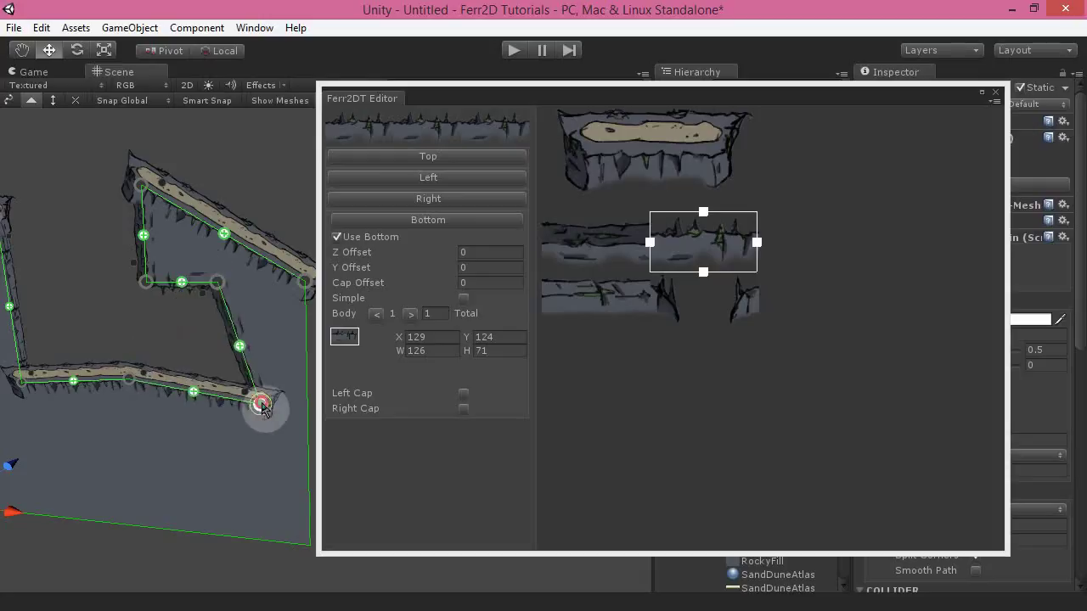
{"action": "left_click_drag", "start_coordinate": [305, 286], "coordinate": [303, 170]}
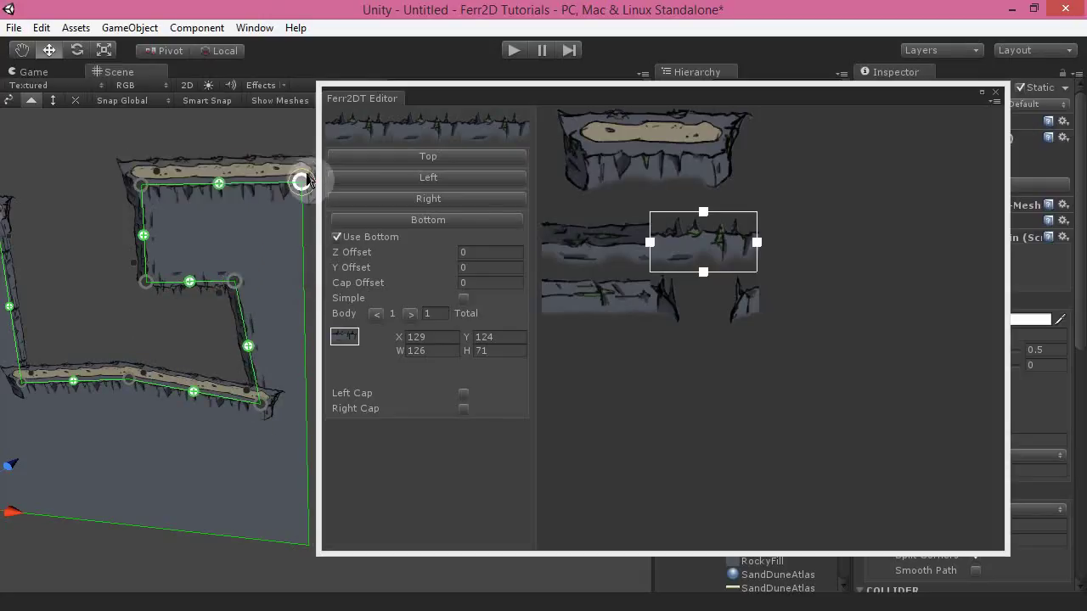
{"action": "scroll", "coordinate": [160, 308], "scroll_direction": "up", "scroll_amount": 5, "text": "alt"}
{"action": "scroll", "coordinate": [213, 307], "scroll_direction": "up", "scroll_amount": 2, "text": "alt"}
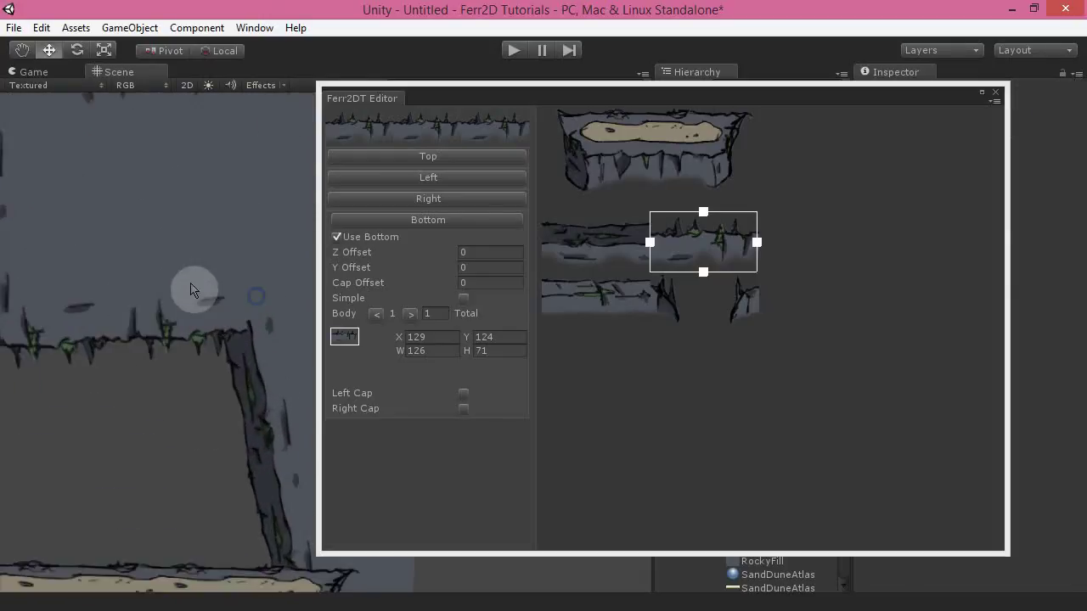
{"action": "scroll", "coordinate": [150, 476], "scroll_direction": "down", "scroll_amount": 2, "text": "alt"}
{"action": "scroll", "coordinate": [127, 369], "scroll_direction": "down", "scroll_amount": 1, "text": "alt"}
Pull the left vertices outward to make an overhanging shelf with a rocky underside.
{"action": "left_click", "coordinate": [206, 311]}
{"action": "left_click_drag", "start_coordinate": [100, 207], "coordinate": [61, 204]}
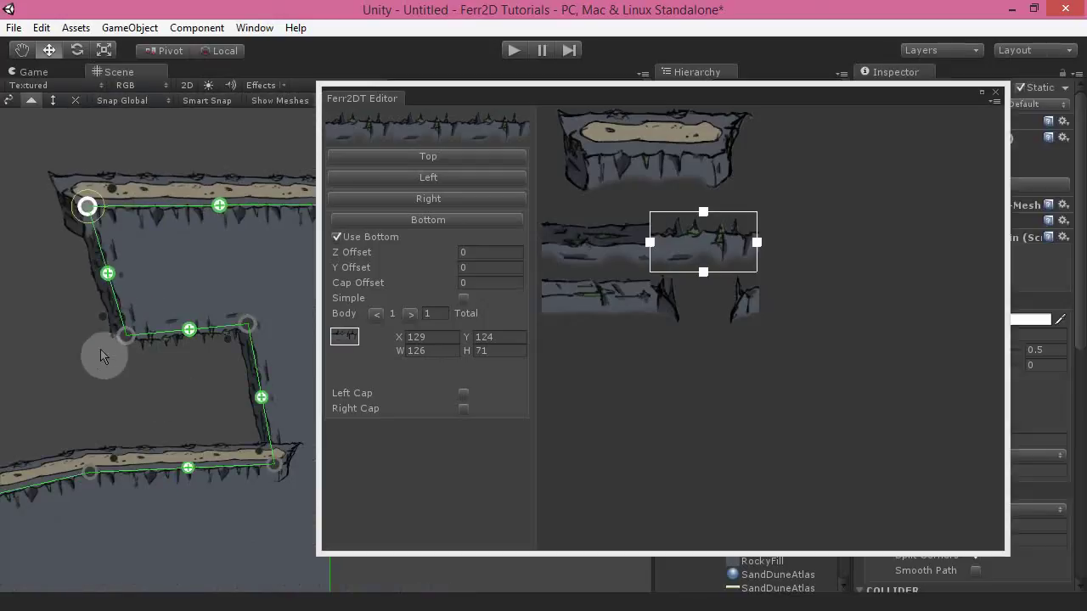
{"action": "left_click_drag", "start_coordinate": [120, 343], "coordinate": [37, 342]}
{"action": "left_click", "coordinate": [144, 392]}
{"action": "scroll", "coordinate": [151, 405], "scroll_direction": "up", "scroll_amount": 3, "text": "alt"}
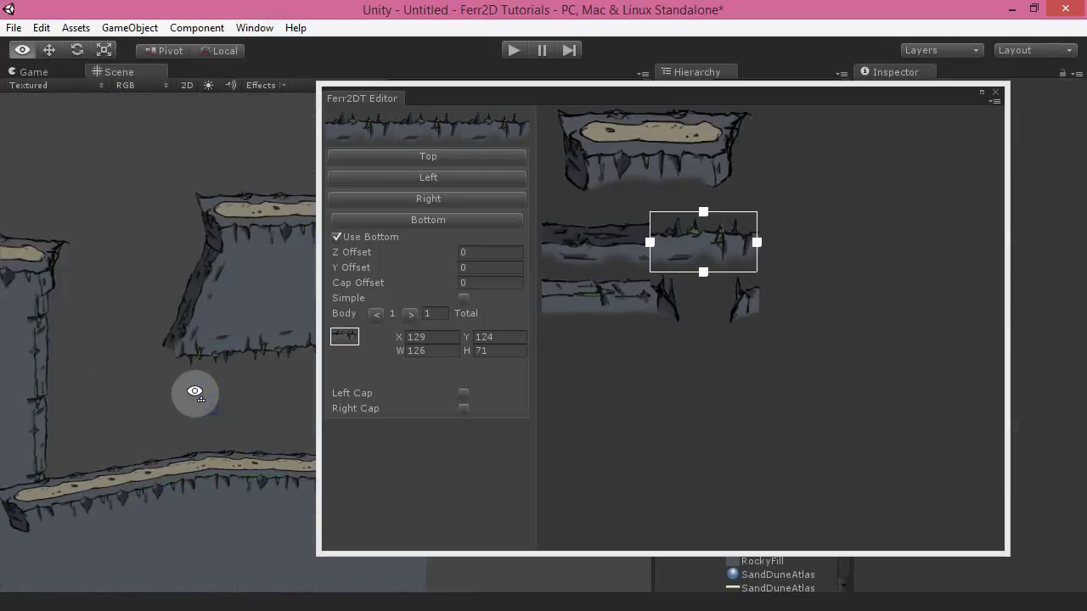
{"action": "scroll", "coordinate": [194, 426], "scroll_direction": "down", "scroll_amount": 3, "text": "alt"}
{"action": "left_click", "coordinate": [218, 187]}
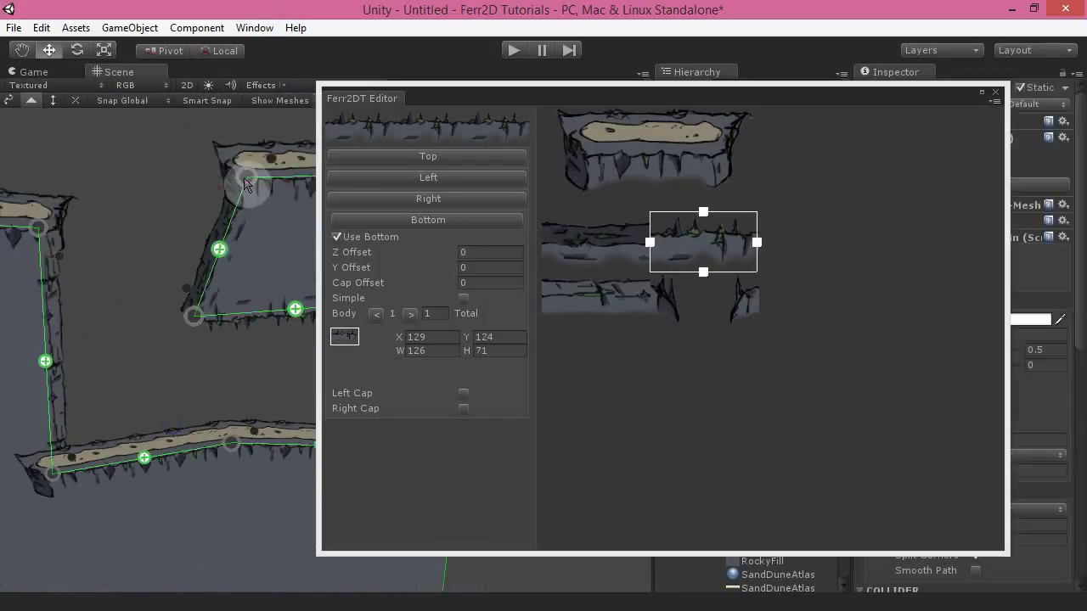
{"action": "left_click_drag", "start_coordinate": [247, 180], "coordinate": [198, 168]}
{"action": "left_click", "coordinate": [189, 409]}
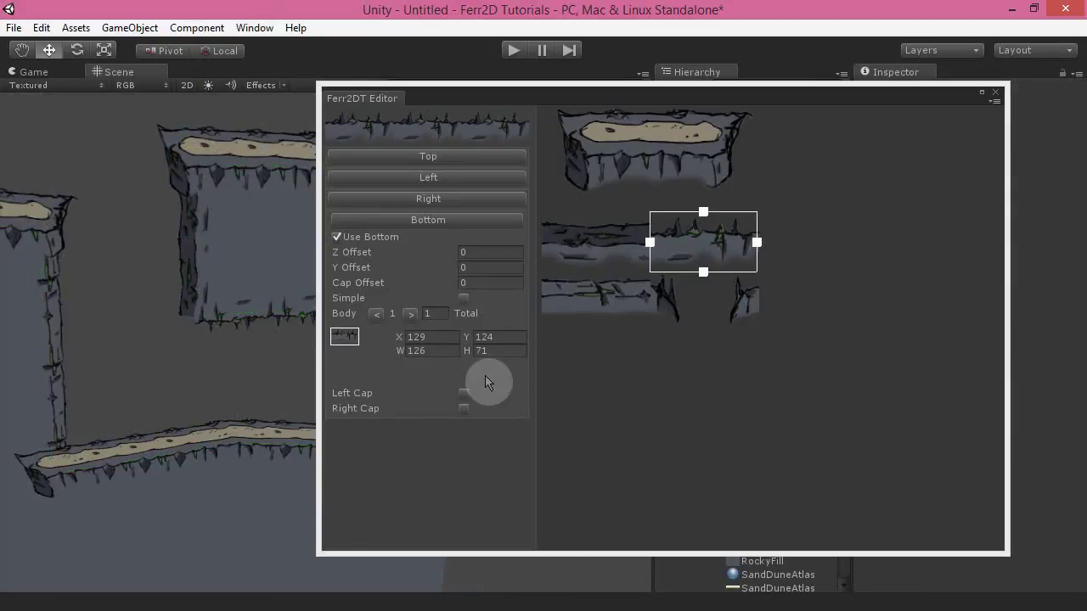
Enable the Bottom edge's Left Cap and place its region on the small spike sprite.
{"action": "left_click", "coordinate": [464, 397]}
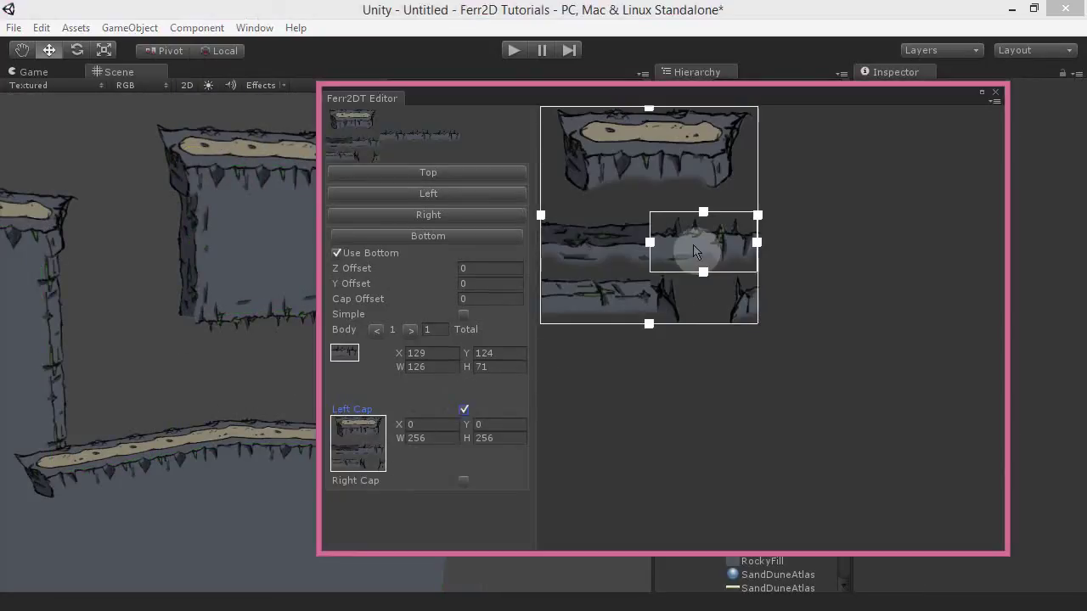
{"action": "left_click_drag", "start_coordinate": [623, 155], "coordinate": [588, 316]}
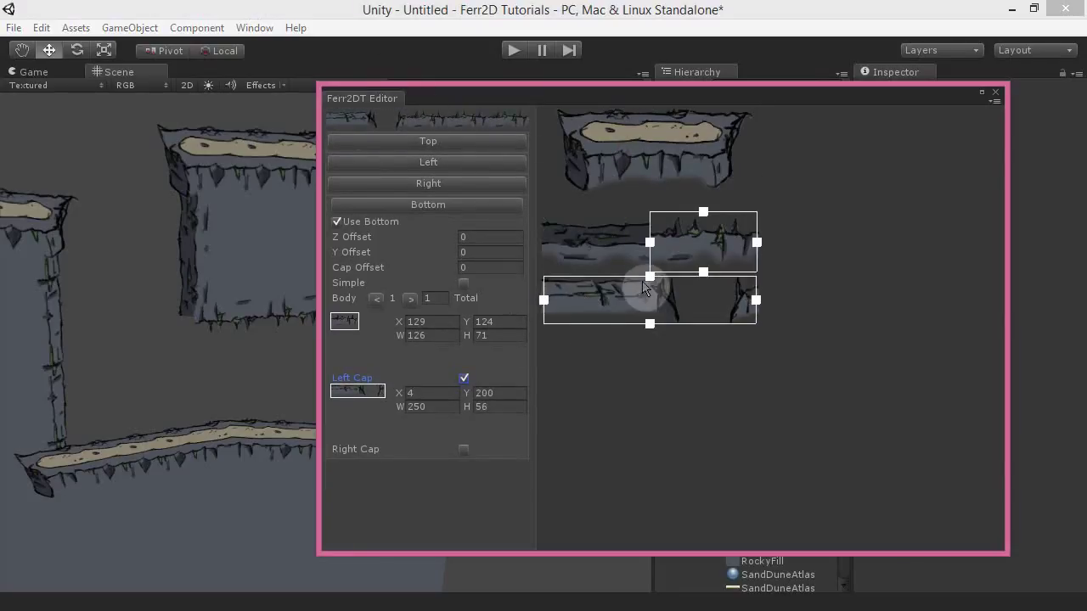
{"action": "left_click_drag", "start_coordinate": [544, 301], "coordinate": [722, 304]}
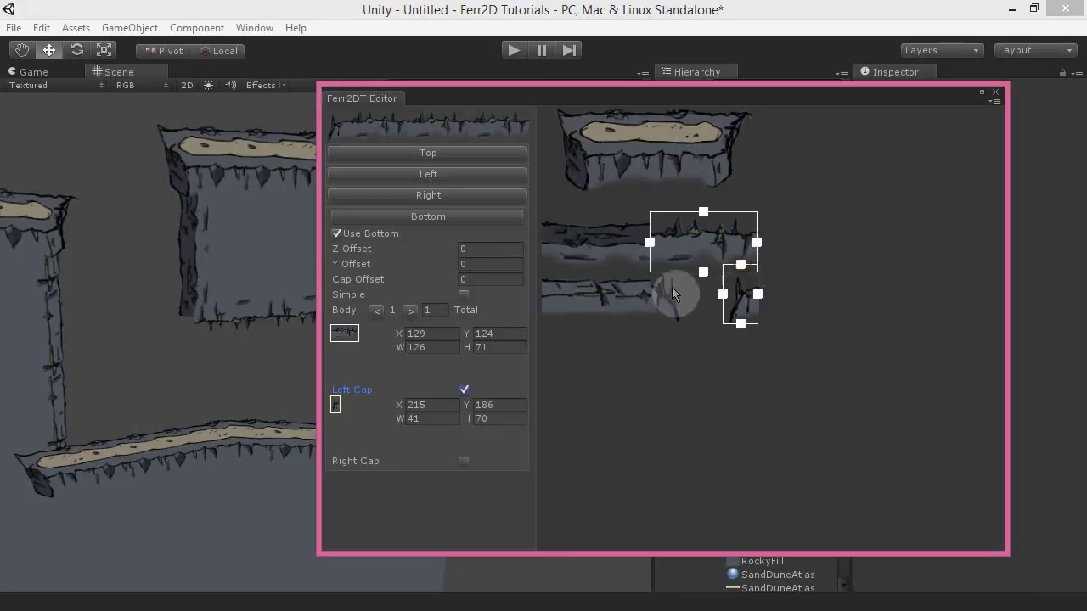
Set the Left Cap width to 40, giving a 40×70 cap at X 215, Y 186.
{"action": "mouse_move", "coordinate": [272, 359]}
{"action": "left_mouse_down", "text": "alt"}
{"action": "mouse_move", "coordinate": [345, 341]}
{"action": "mouse_move", "coordinate": [271, 341]}
{"action": "left_mouse_up", "text": "alt"}
{"action": "scroll", "coordinate": [216, 321], "scroll_direction": "up", "scroll_amount": 5}
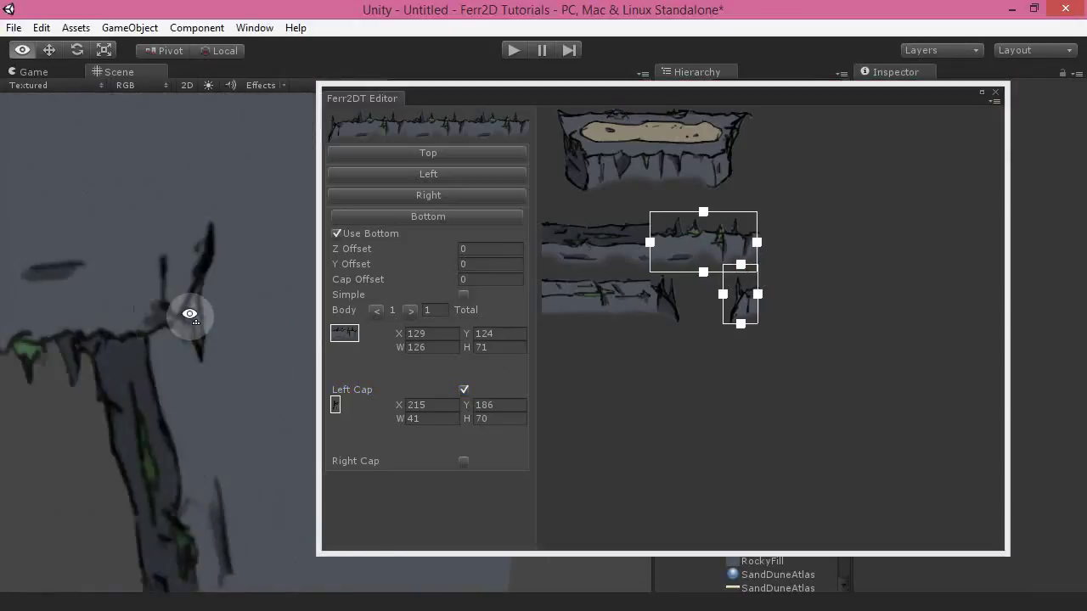
{"action": "left_click_drag", "start_coordinate": [223, 290], "coordinate": [243, 384], "text": "alt"}
{"action": "left_click", "coordinate": [394, 313]}
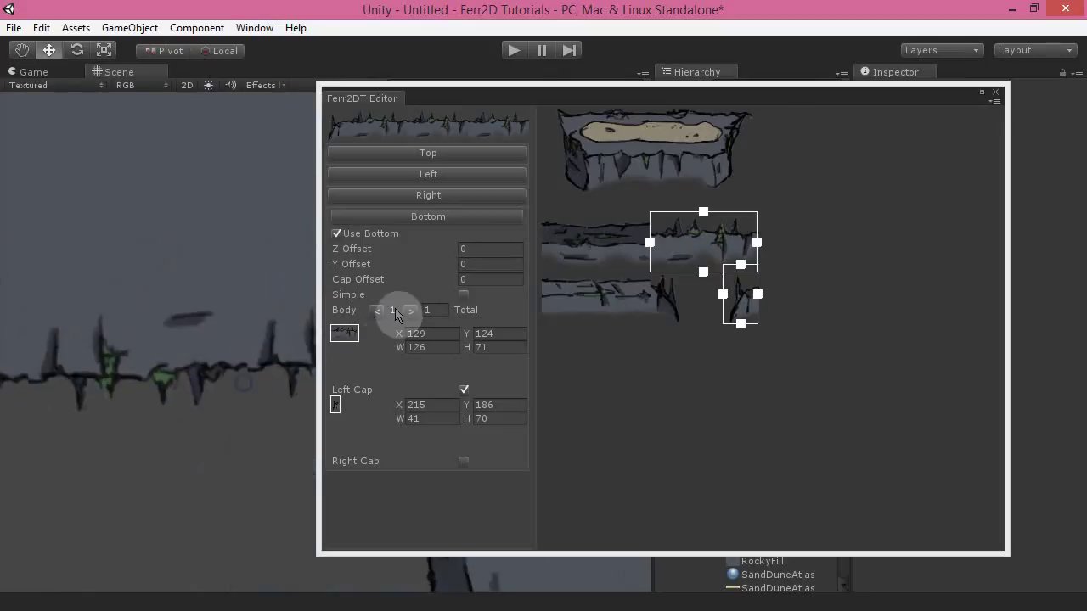
{"action": "left_click", "coordinate": [424, 417]}
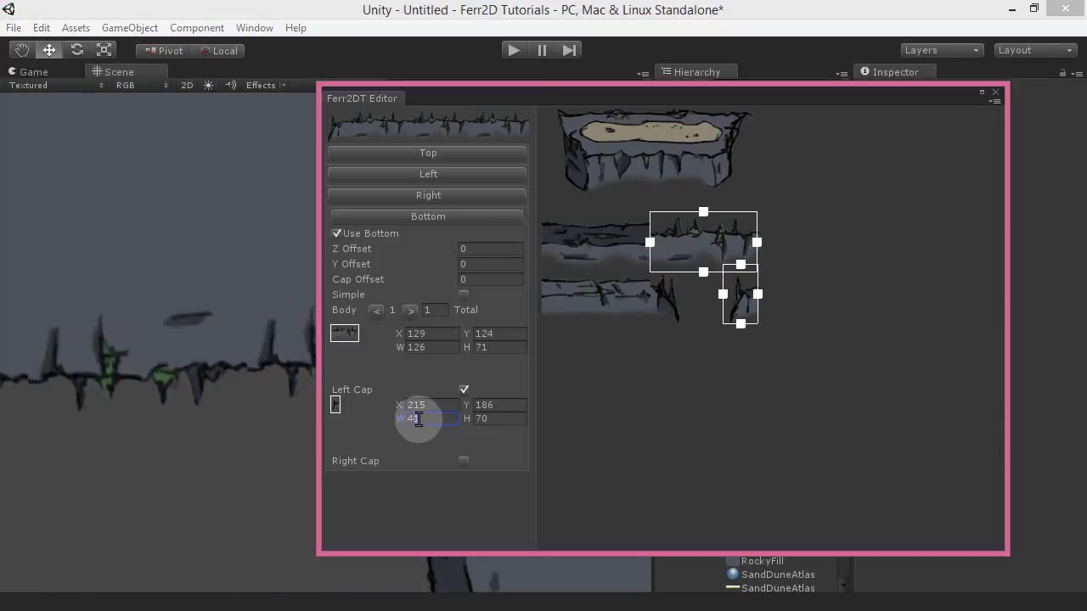
{"action": "left_click", "coordinate": [127, 416]}
{"action": "left_click_drag", "start_coordinate": [127, 417], "coordinate": [129, 460], "text": "alt"}
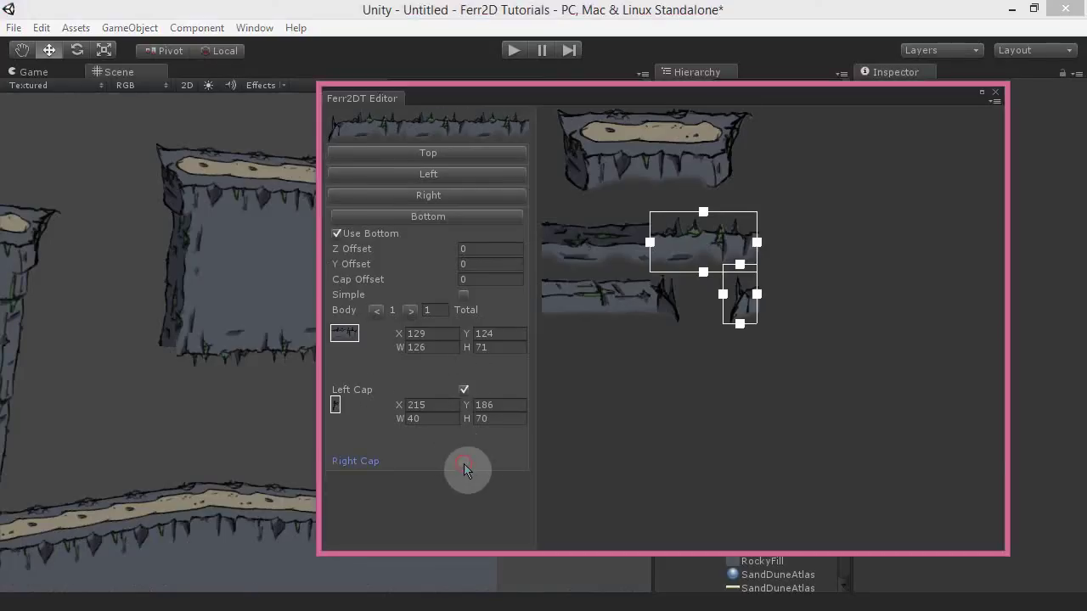
Enable the bottom edge's Right Cap and fit its region onto the spike sprite.
{"action": "left_click", "coordinate": [464, 463]}
{"action": "left_click_drag", "start_coordinate": [243, 444], "coordinate": [170, 399], "text": "alt"}
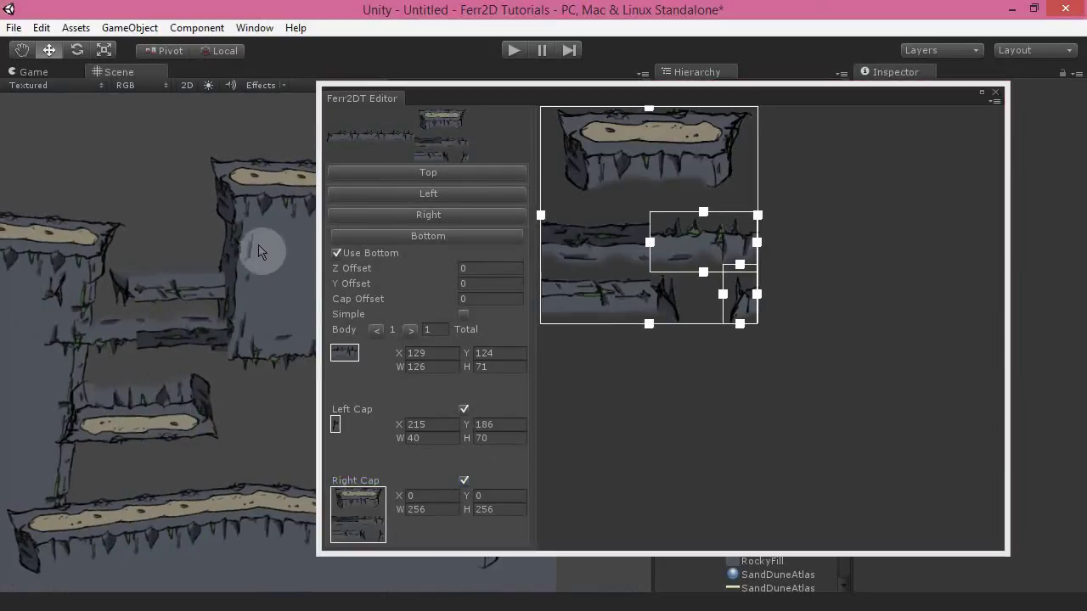
{"action": "left_click_drag", "start_coordinate": [650, 113], "coordinate": [648, 279]}
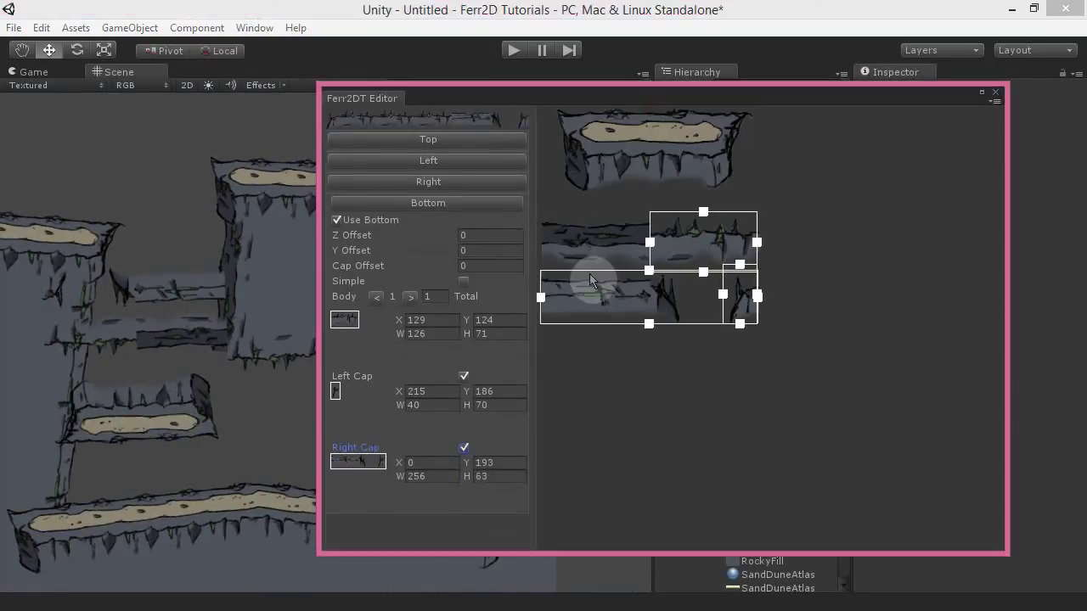
{"action": "left_click_drag", "start_coordinate": [542, 301], "coordinate": [604, 308]}
{"action": "left_click_drag", "start_coordinate": [703, 303], "coordinate": [684, 308]}
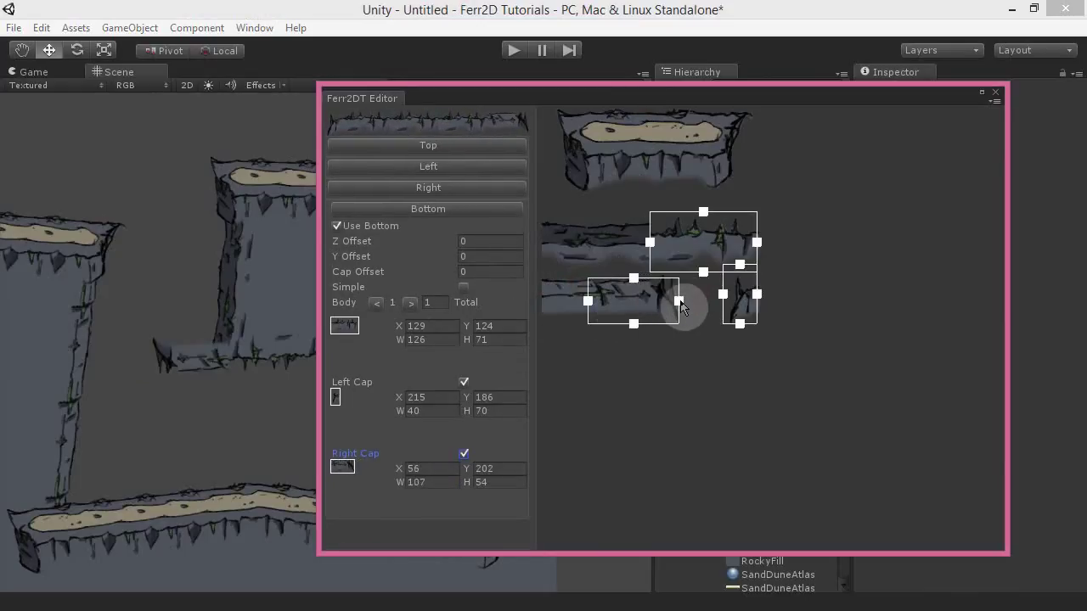
{"action": "left_click_drag", "start_coordinate": [588, 301], "coordinate": [645, 304]}
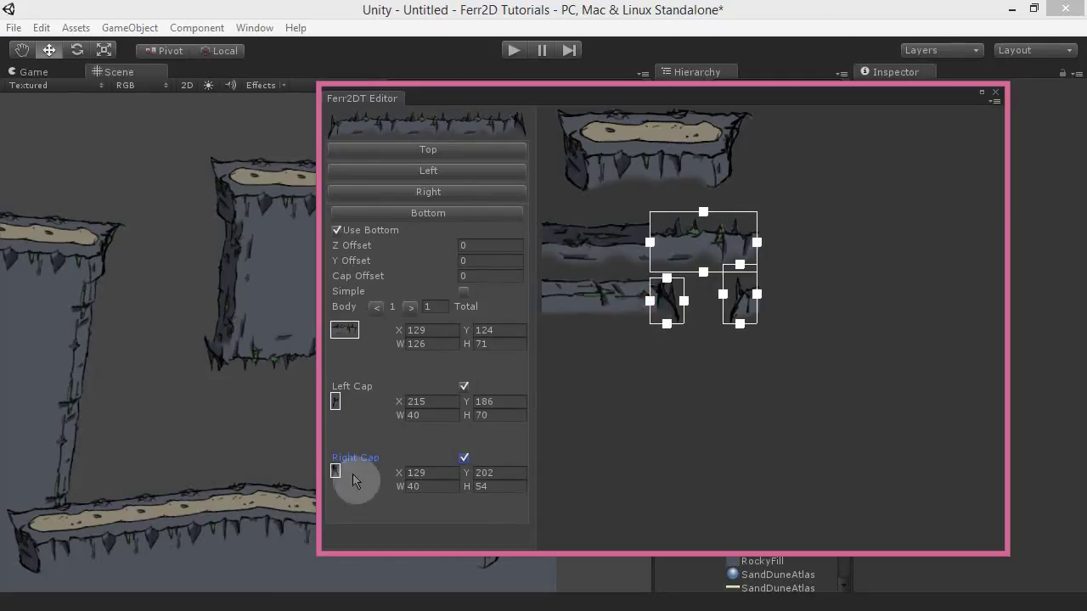
Set the Right Cap region to X 129 and raise its top edge, giving a 40 by 67 piece.
{"action": "left_click", "coordinate": [418, 475]}
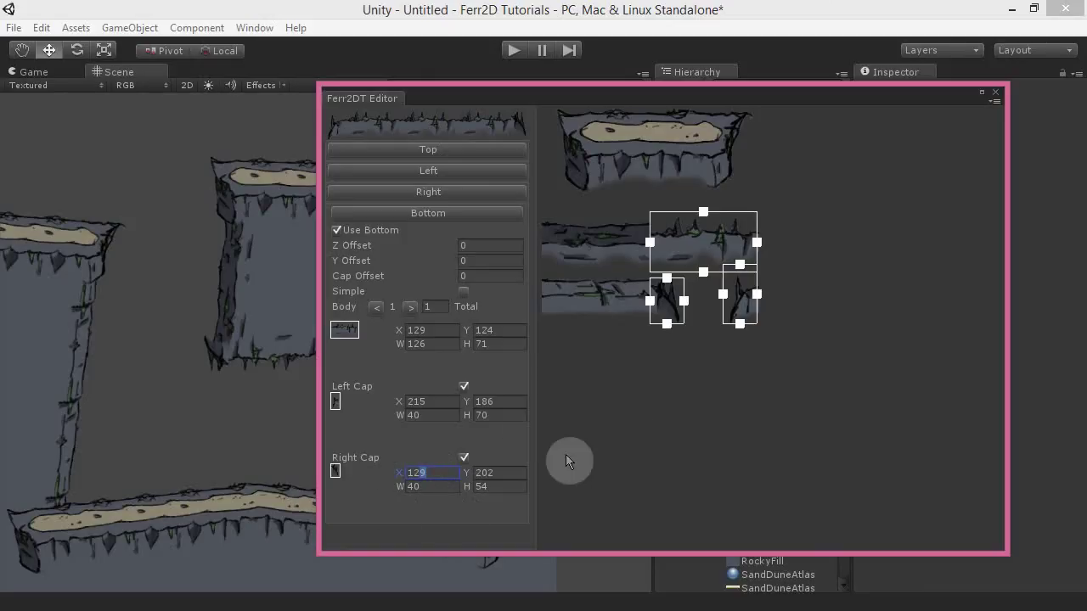
{"action": "scroll", "coordinate": [179, 397], "scroll_direction": "up", "scroll_amount": 5}
{"action": "scroll", "coordinate": [162, 395], "scroll_direction": "up", "scroll_amount": 4}
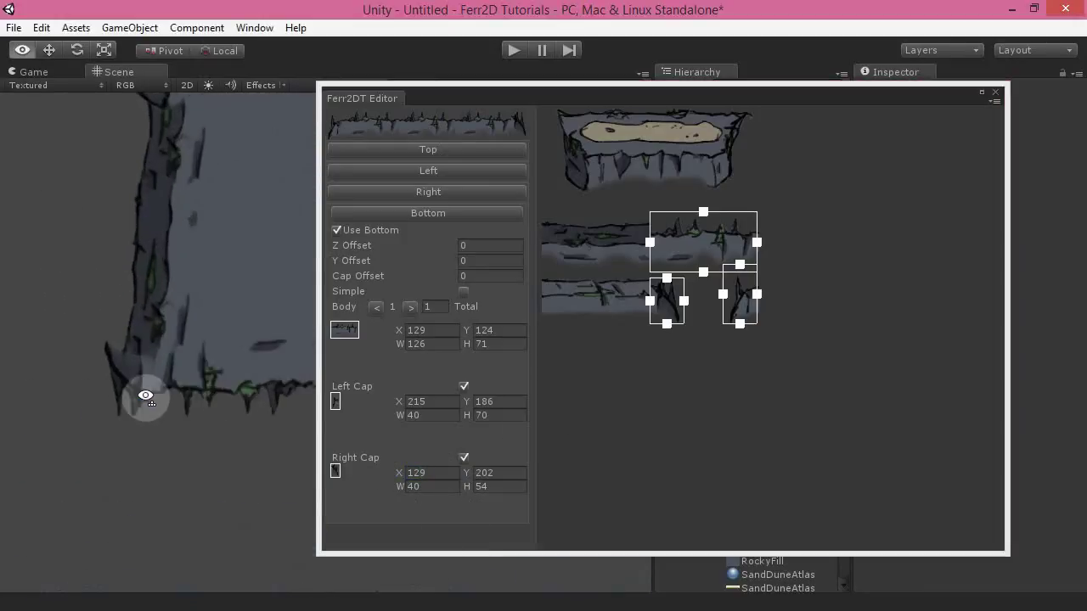
{"action": "left_click", "coordinate": [667, 278]}
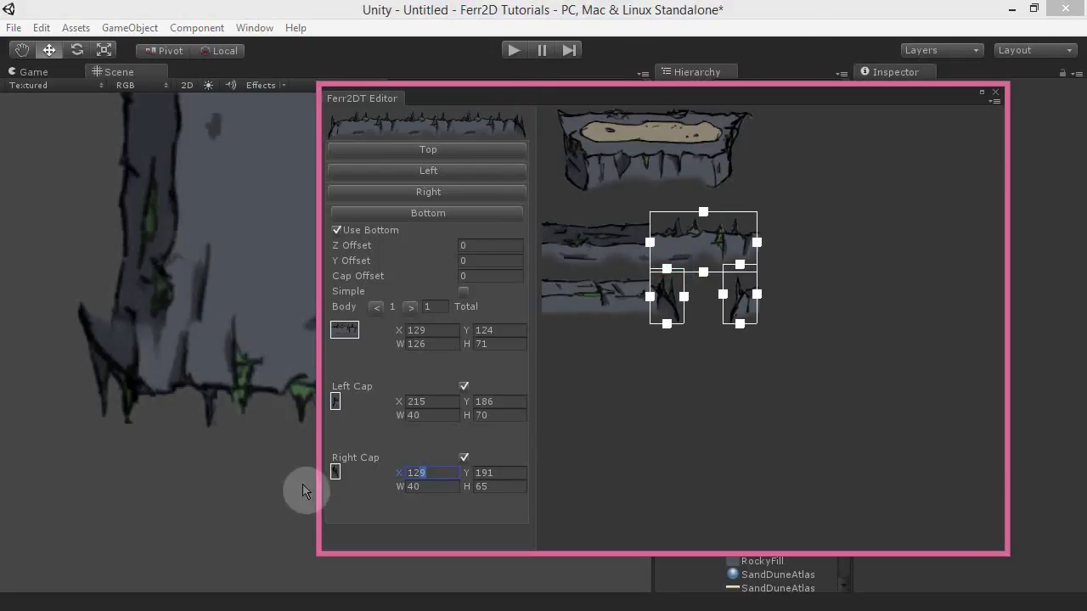
{"action": "left_click_drag", "start_coordinate": [667, 271], "coordinate": [661, 269]}
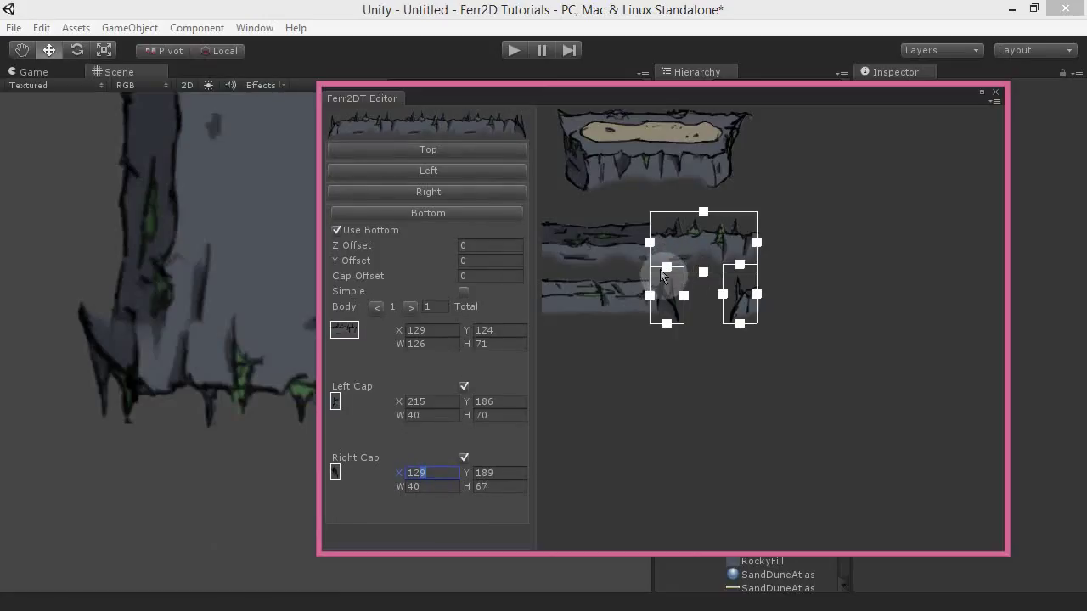
{"action": "left_click_drag", "start_coordinate": [161, 405], "coordinate": [189, 407], "text": "alt"}
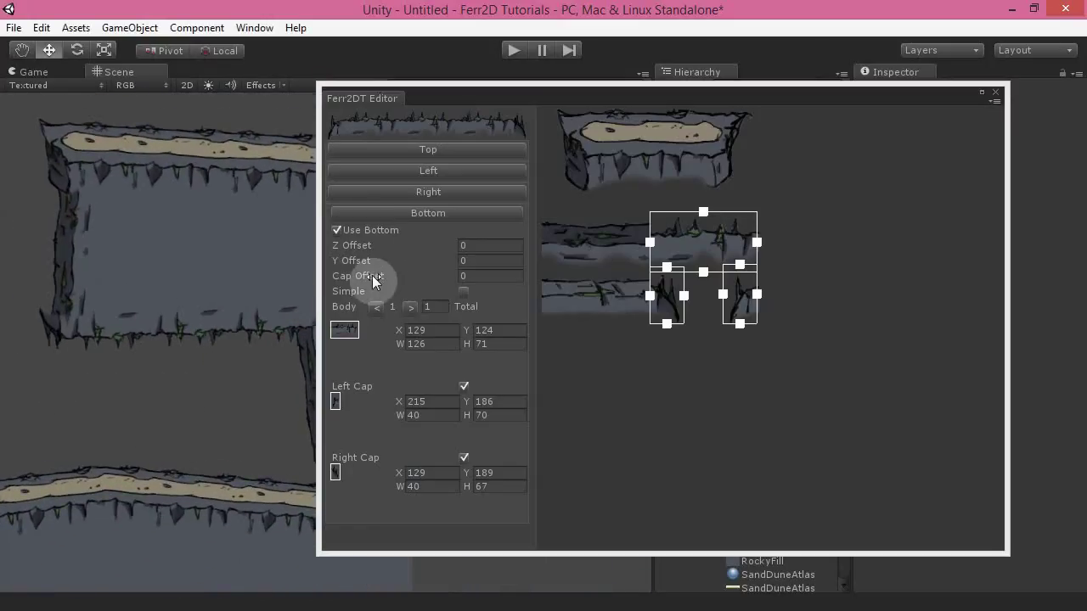
Set the bottom edge Cap Offset to -0.24 and narrow the Ferr2DT editor to view the capped terrain.
{"action": "left_click_drag", "start_coordinate": [371, 277], "coordinate": [366, 284]}
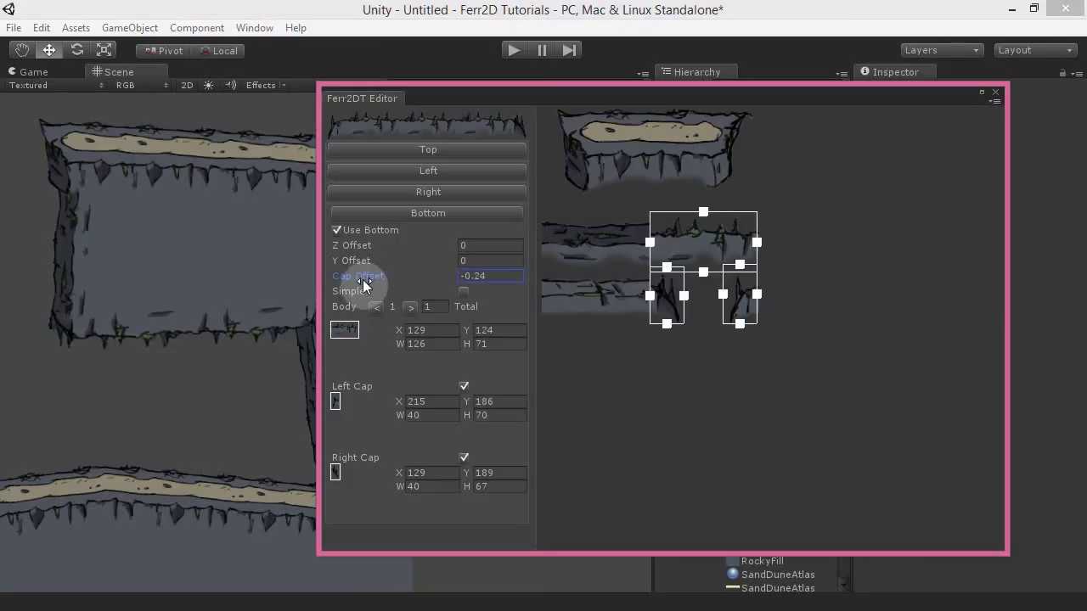
{"action": "right_click_drag", "start_coordinate": [126, 408], "coordinate": [213, 439]}
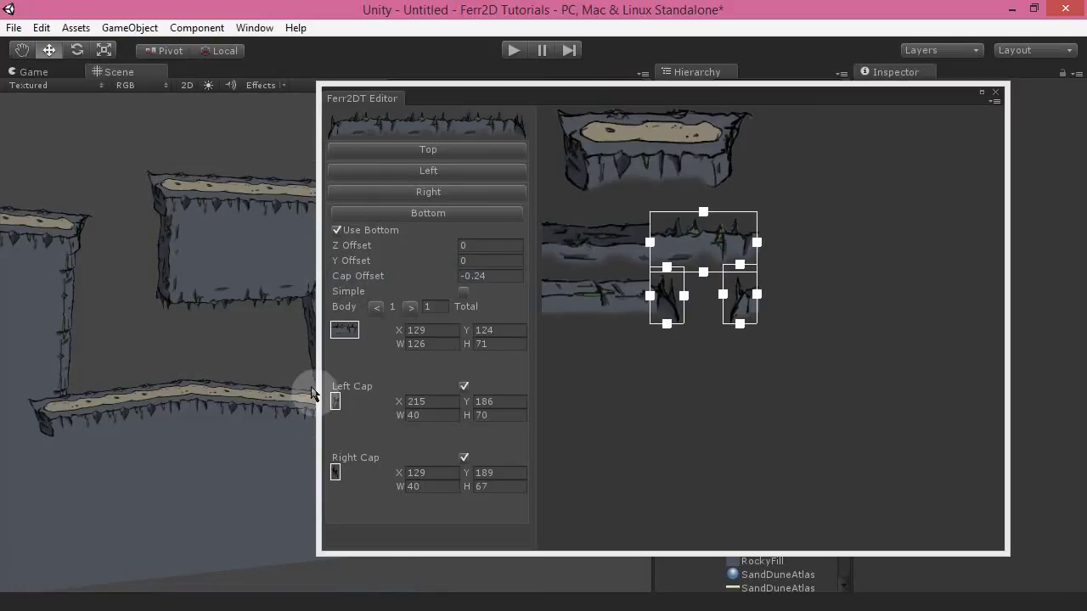
{"action": "left_click_drag", "start_coordinate": [319, 366], "coordinate": [521, 361]}
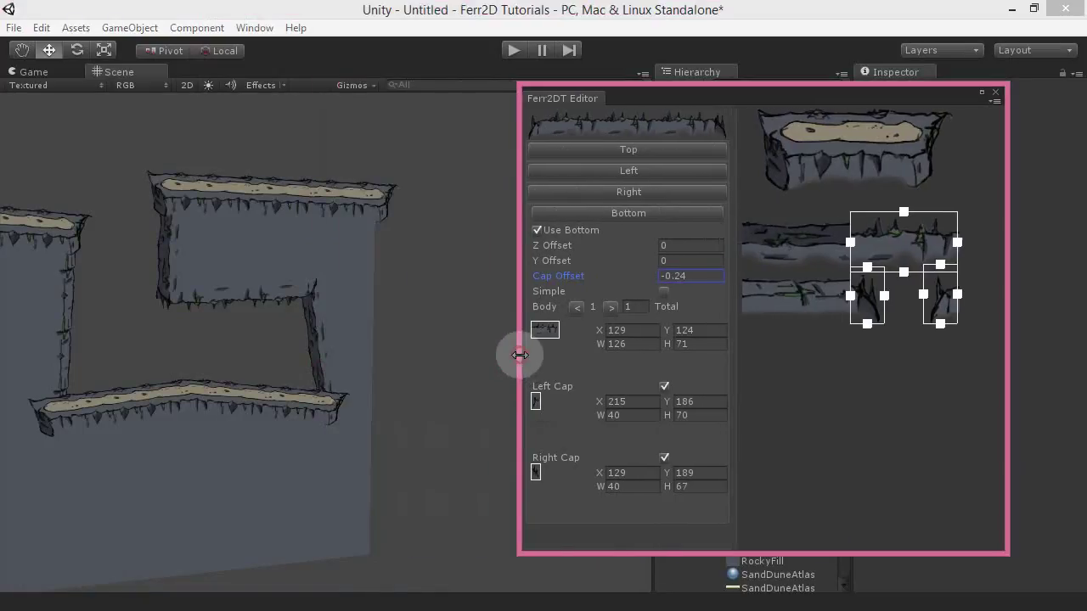
{"action": "right_click_drag", "start_coordinate": [417, 368], "coordinate": [391, 337]}
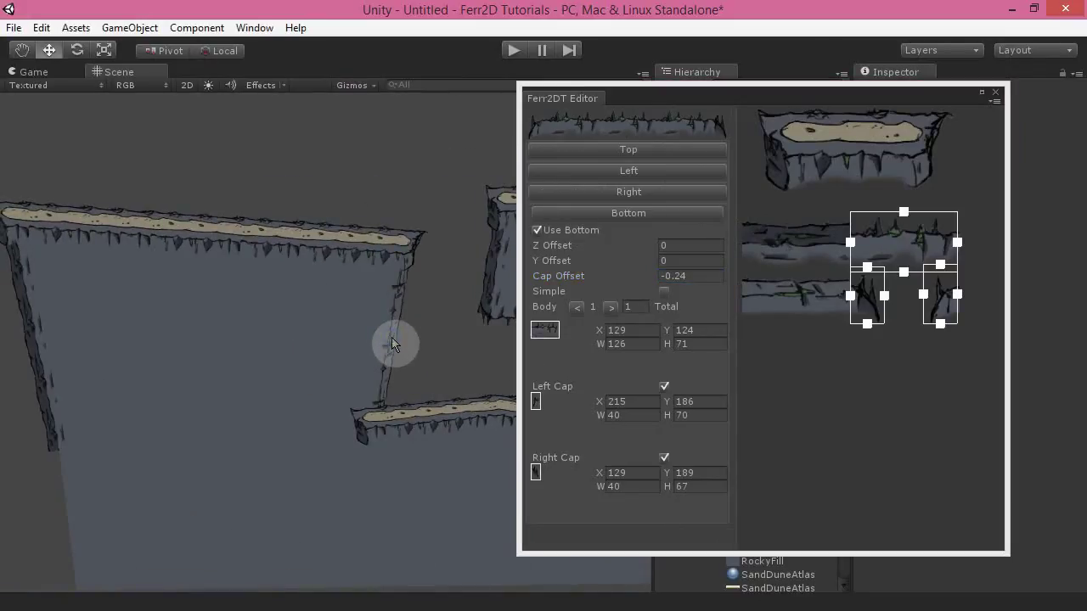
{"action": "right_click_drag", "start_coordinate": [406, 360], "coordinate": [378, 340]}
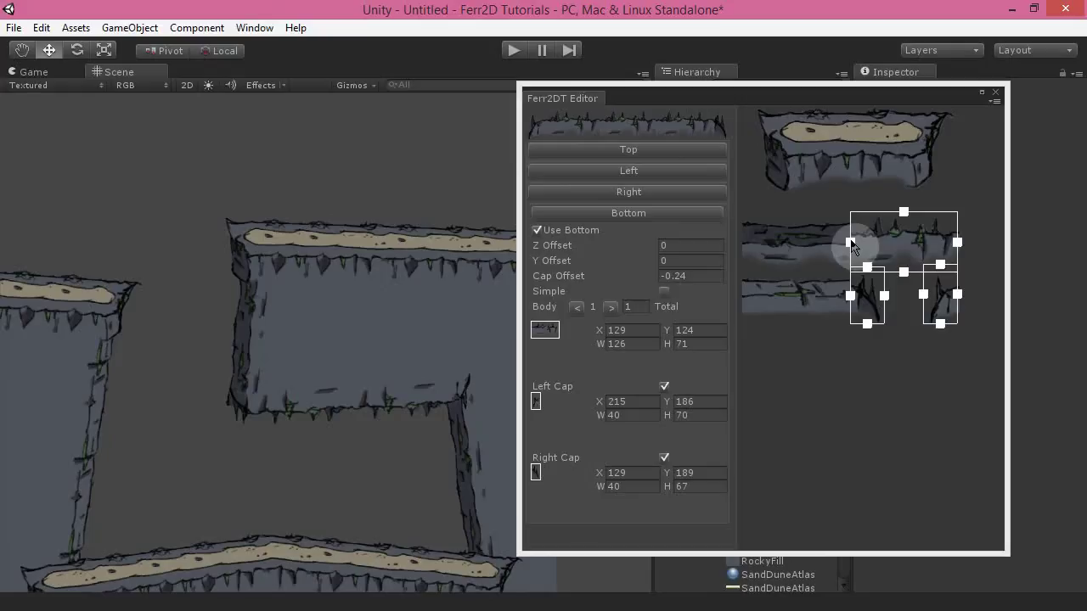
{"action": "right_click_drag", "start_coordinate": [379, 314], "coordinate": [325, 393]}
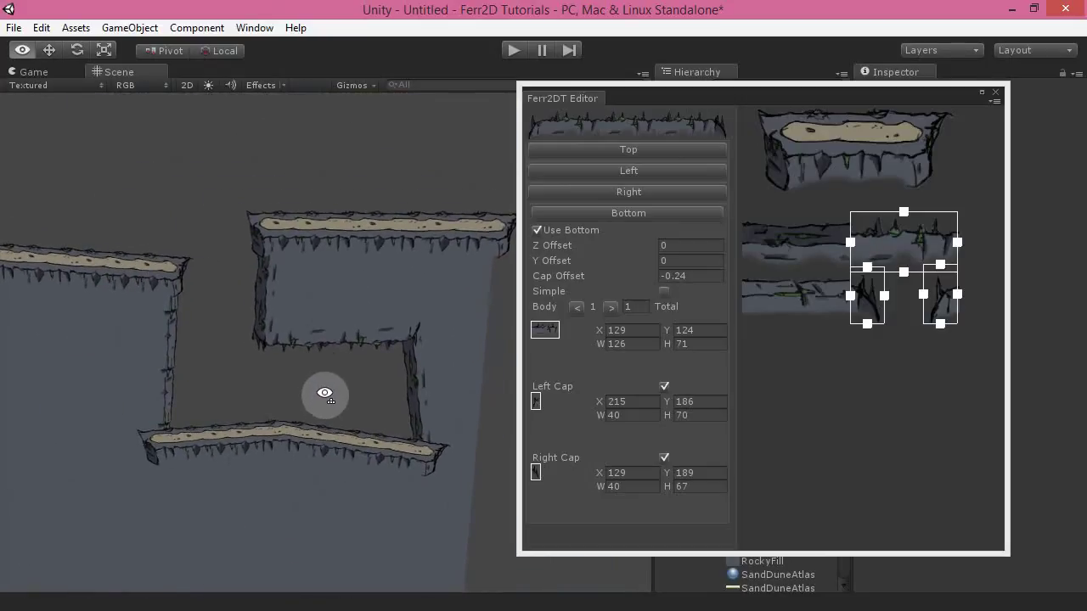